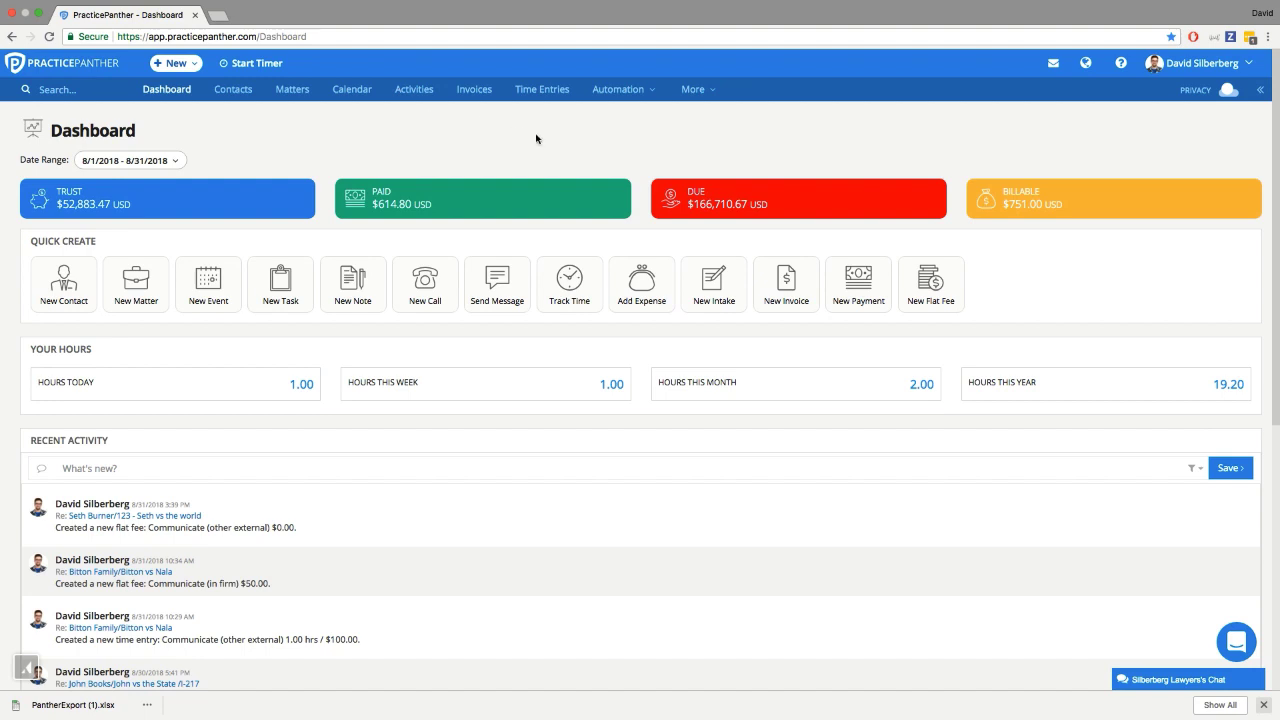
# Open the Flat Fees list and show the record types that can be created
pyautogui.click(694, 95)
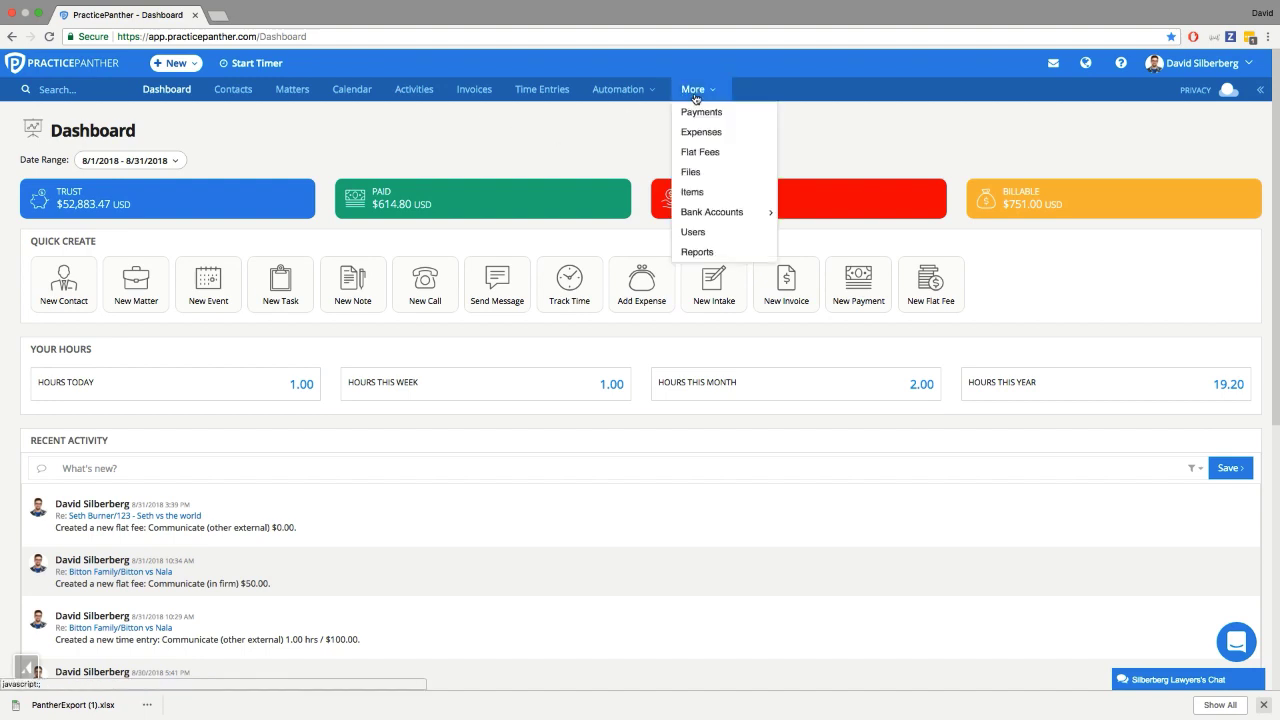
pyautogui.click(697, 156)
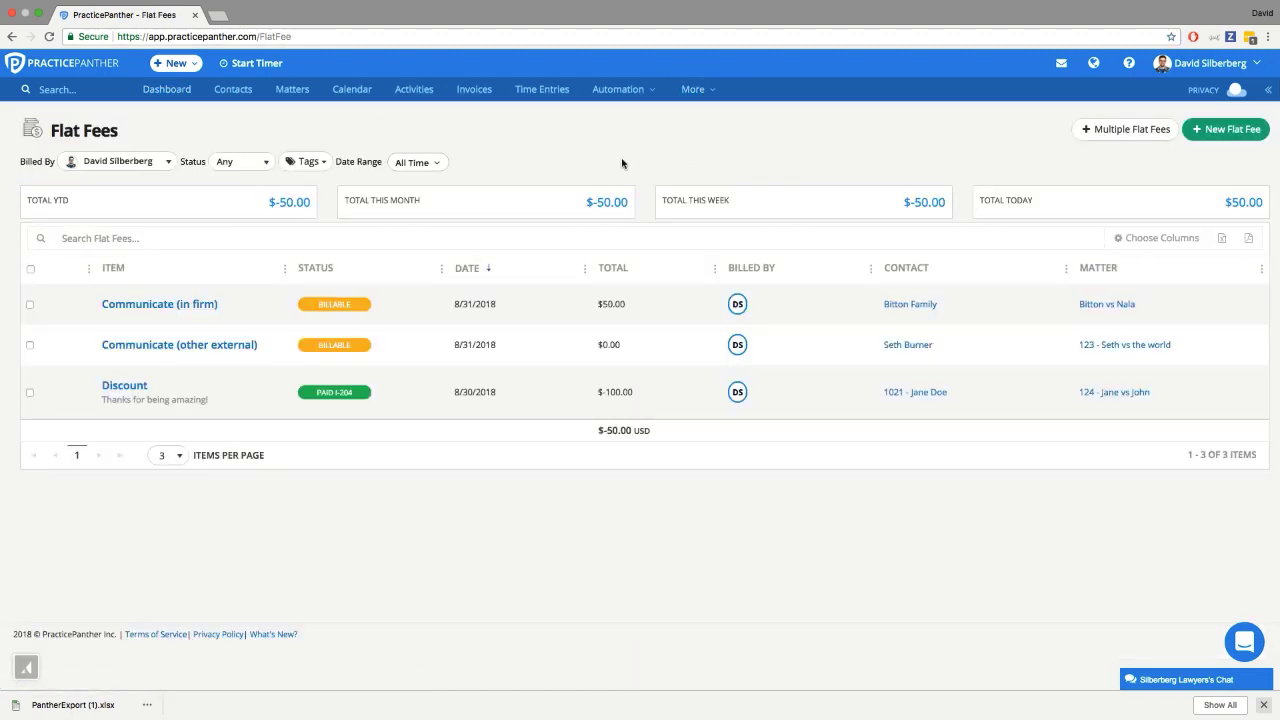
pyautogui.click(236, 162)
pyautogui.click(282, 128)
pyautogui.click(178, 64)
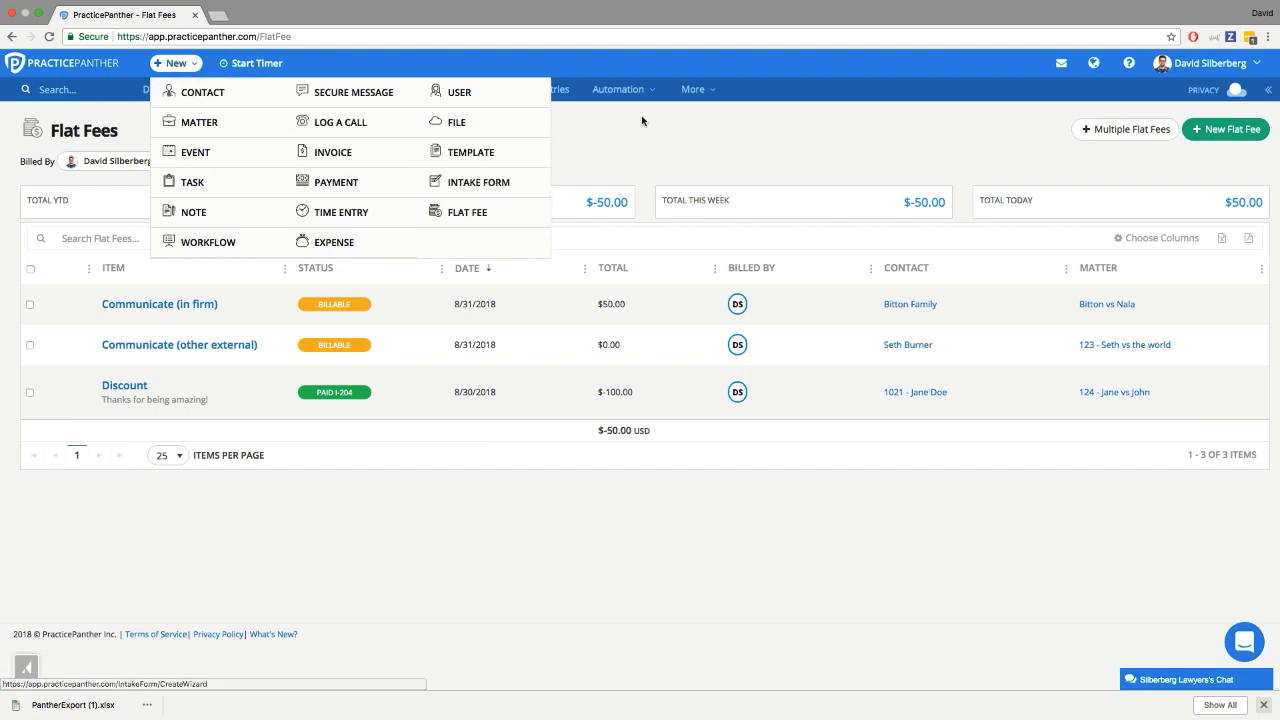
# Start a new flat fee from the matter linked to the Communicate (in firm) flat fee
pyautogui.click(1090, 304)
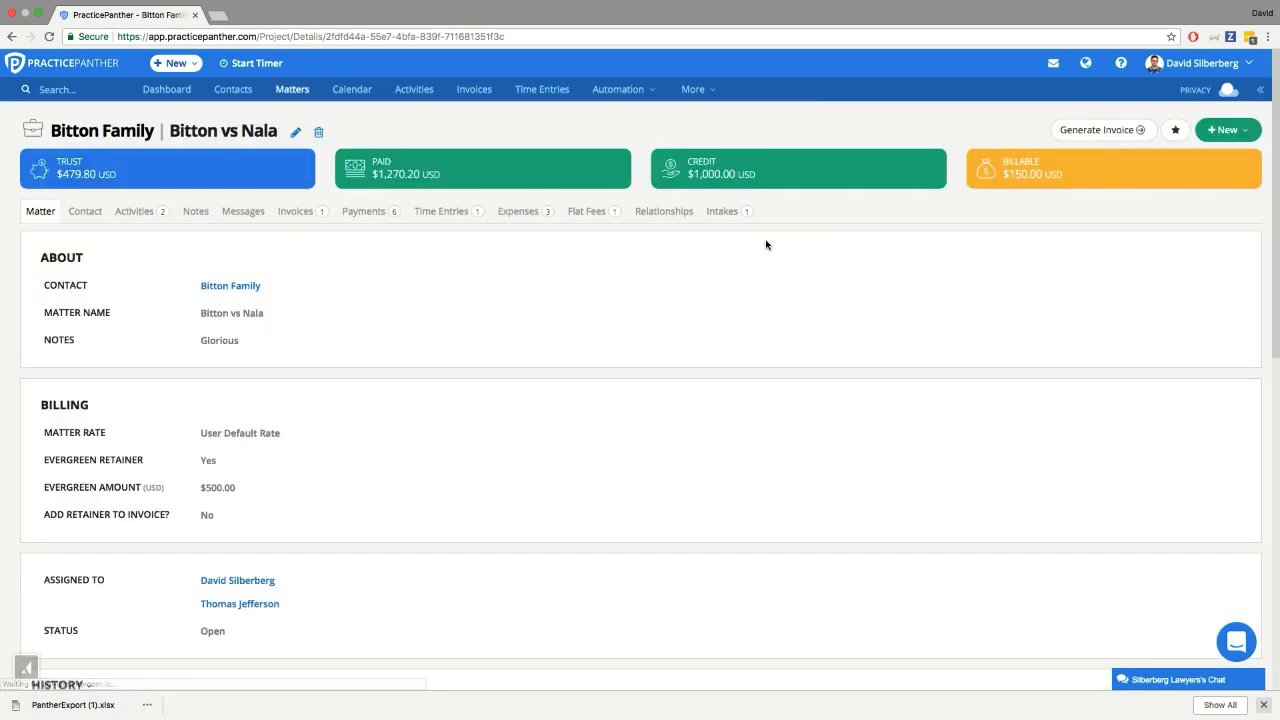
pyautogui.click(585, 213)
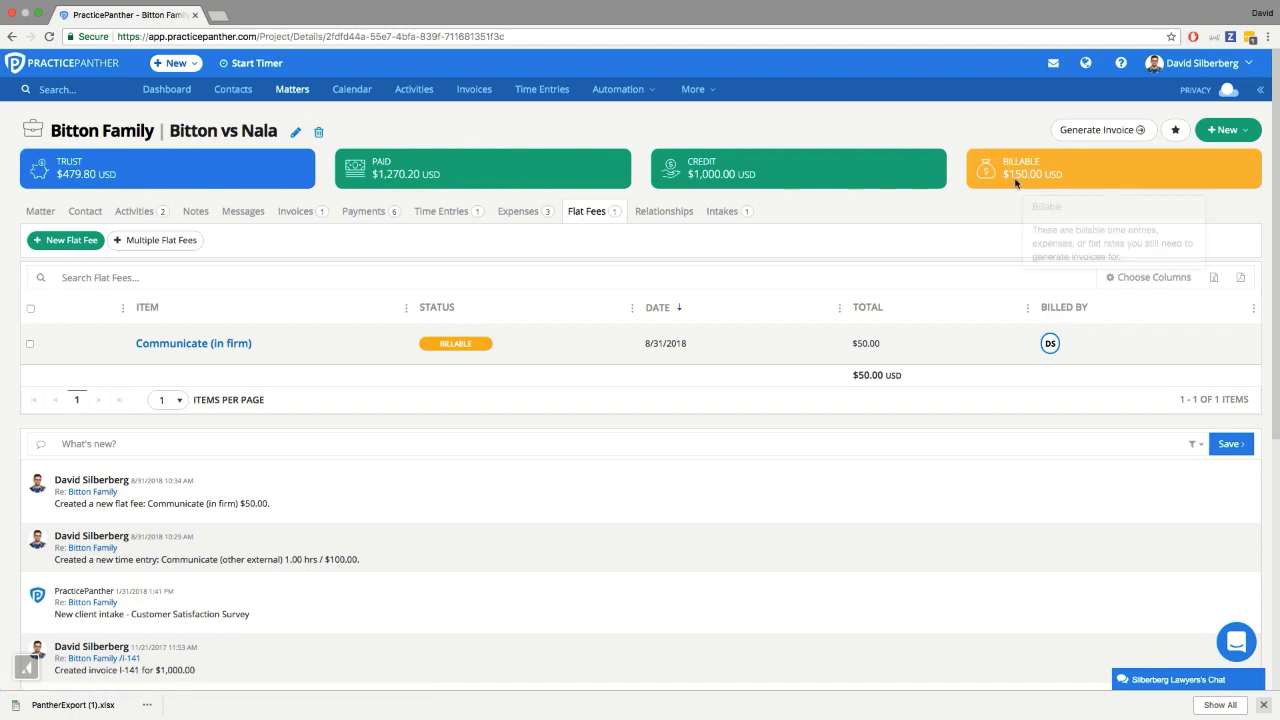
pyautogui.click(1227, 130)
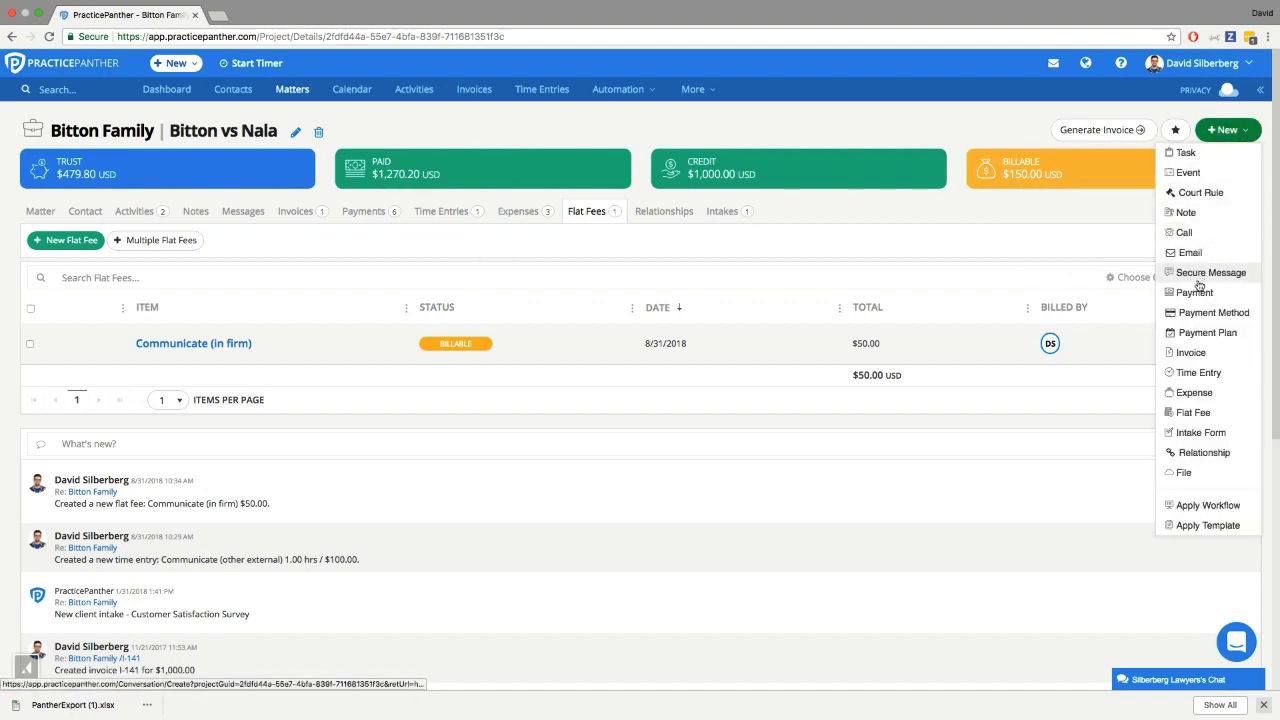
pyautogui.click(1210, 417)
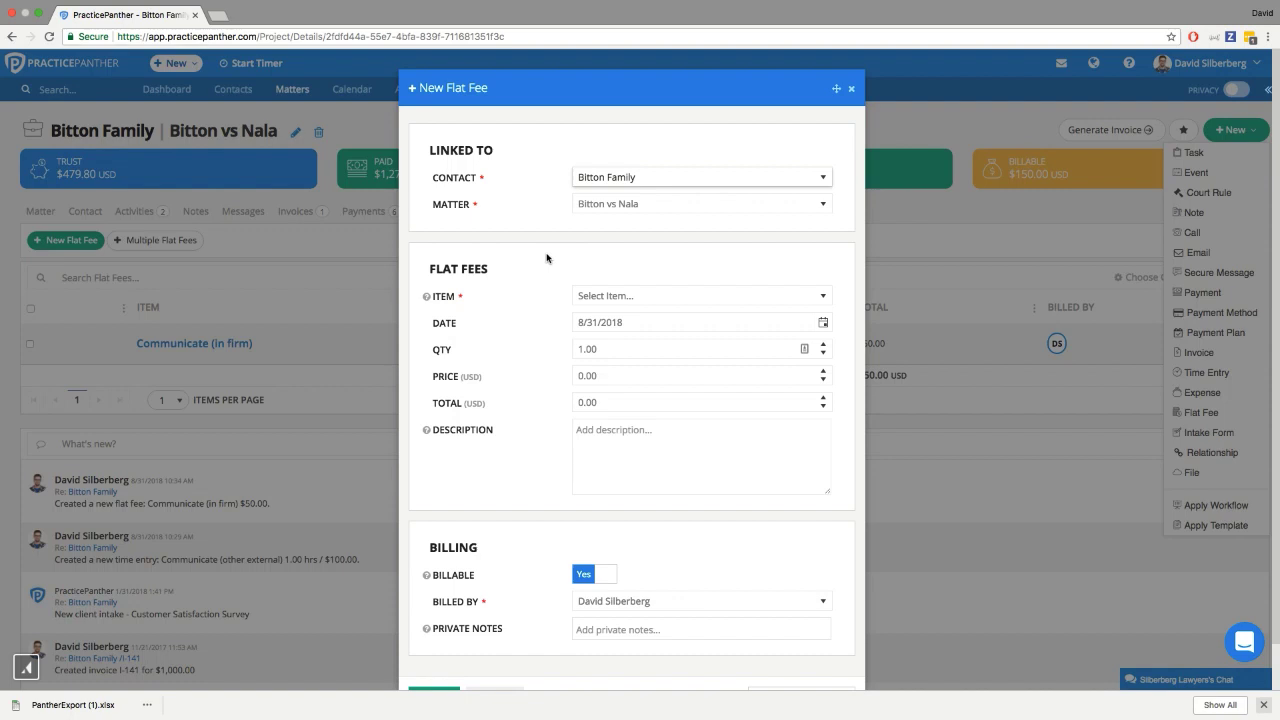
# Set the new flat fee's item to Court appearance and its price to 150 USD
pyautogui.click(600, 294)
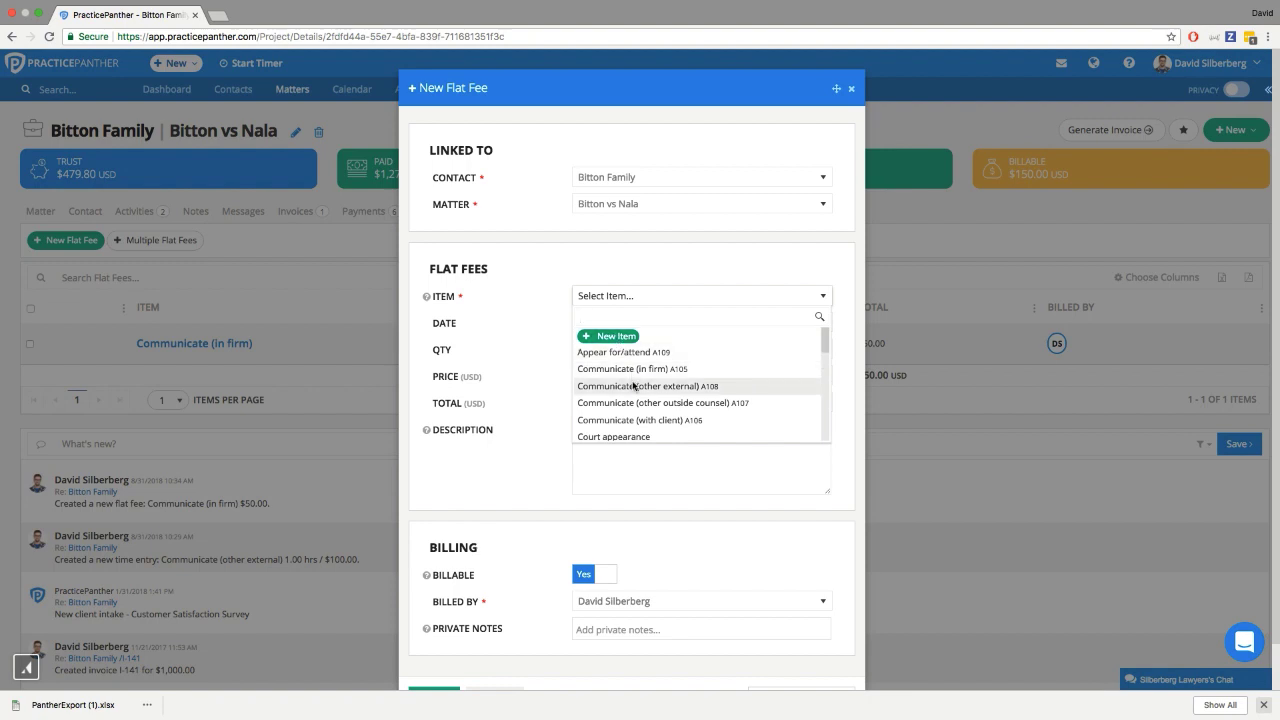
pyautogui.click(623, 435)
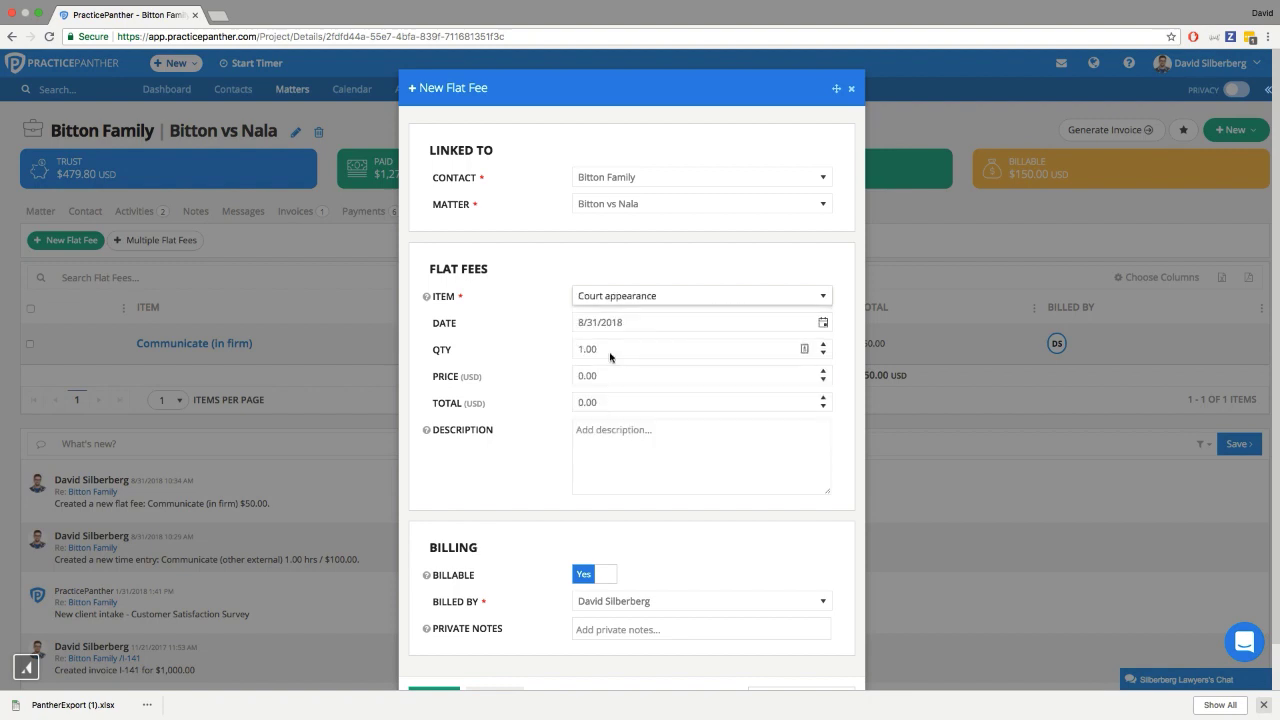
pyautogui.click(649, 318)
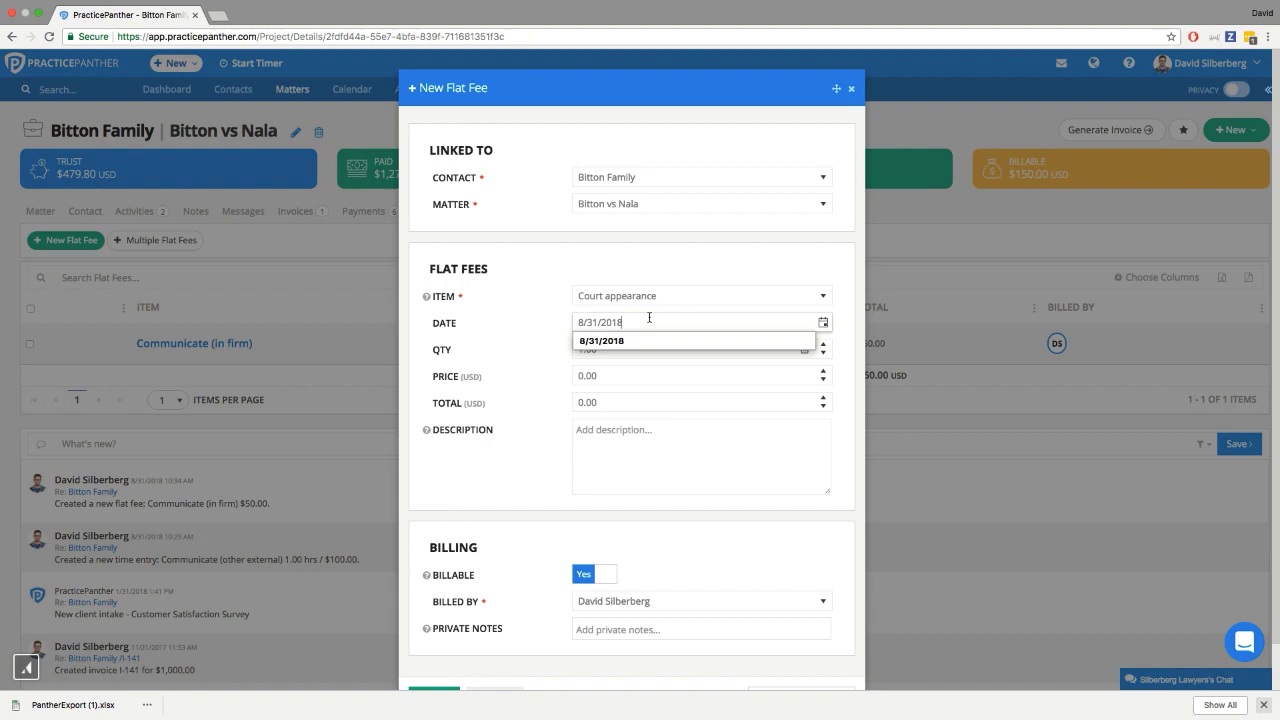
pyautogui.click(556, 331)
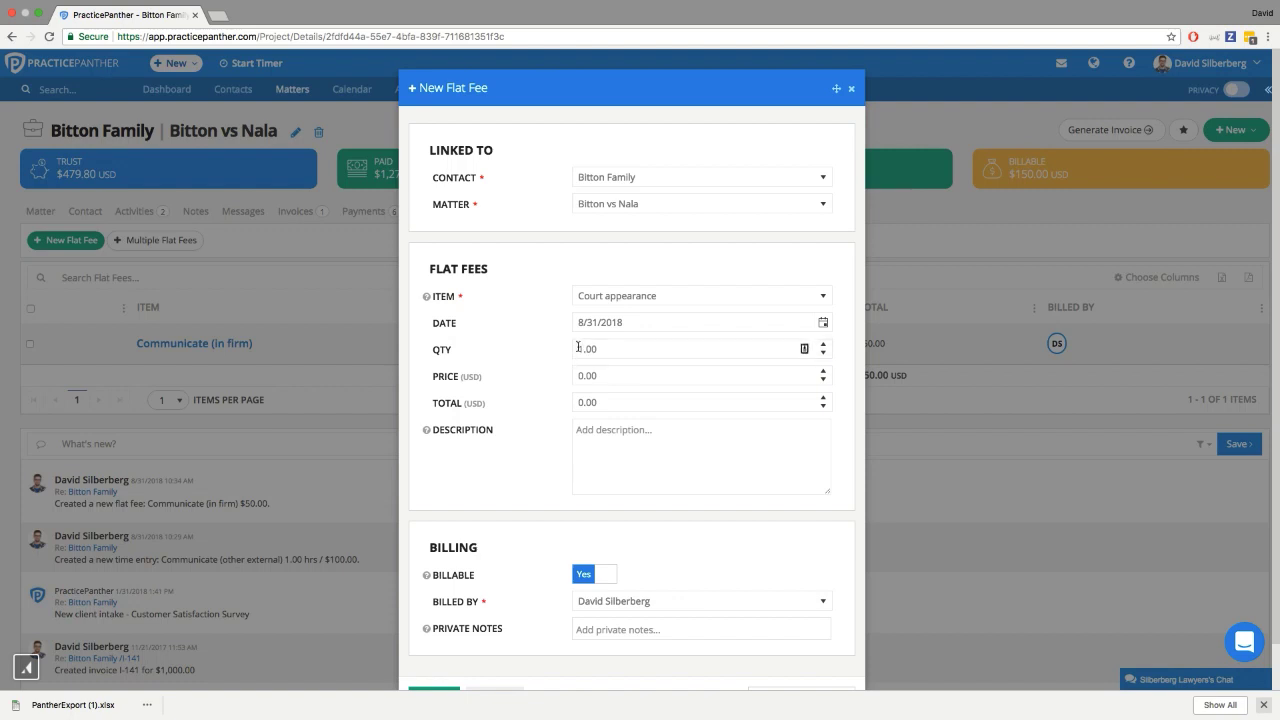
pyautogui.click(595, 346)
pyautogui.click(590, 374)
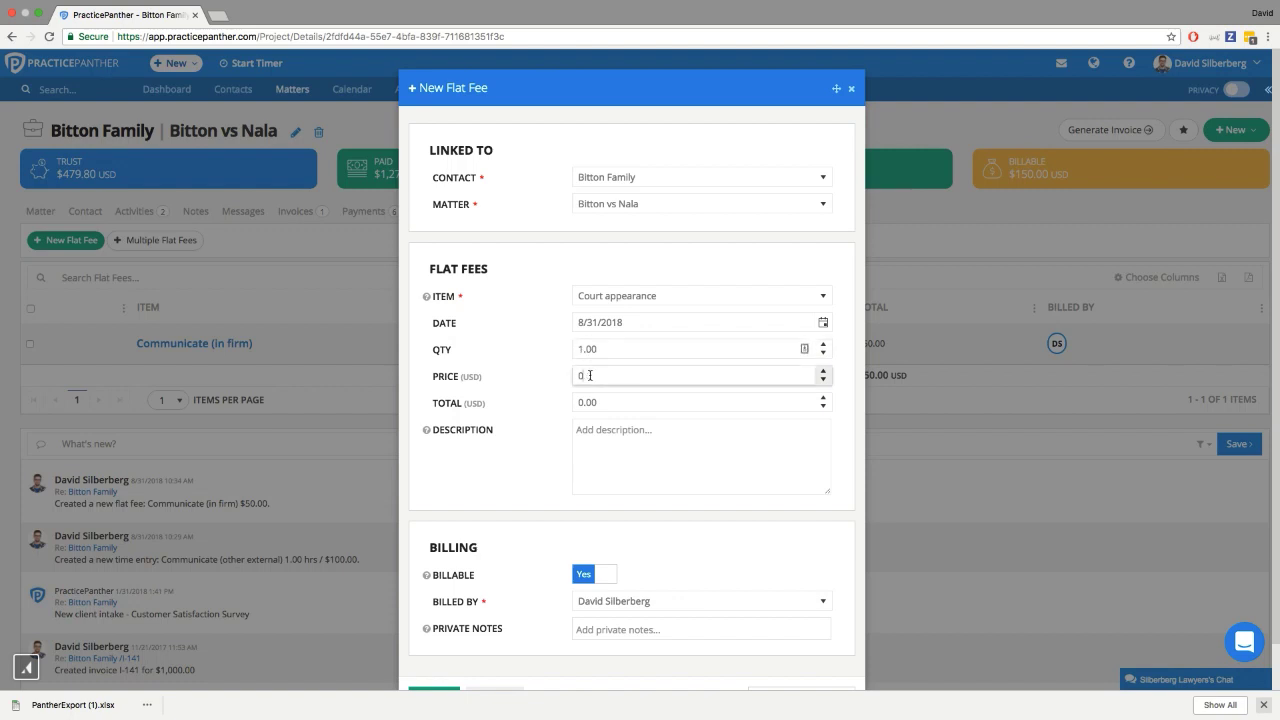
pyautogui.moveTo(592, 376); pyautogui.dragTo(567, 385)
pyautogui.write('150')
pyautogui.click(496, 494)
# Describe the court appearance fee as "Appeared in court on behalf of client." and save it
pyautogui.click(612, 453)
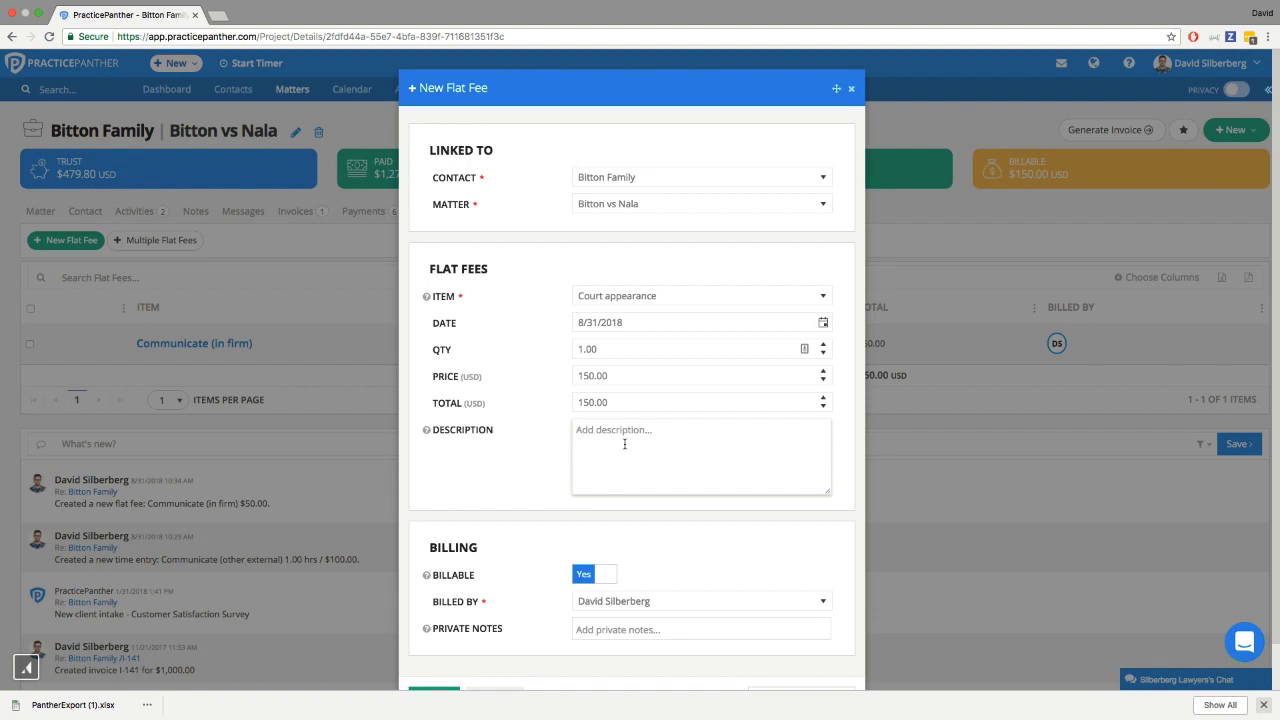
pyautogui.write('Appeared in court on behalf oc lien')
pyautogui.scroll(-1, 527, 478)
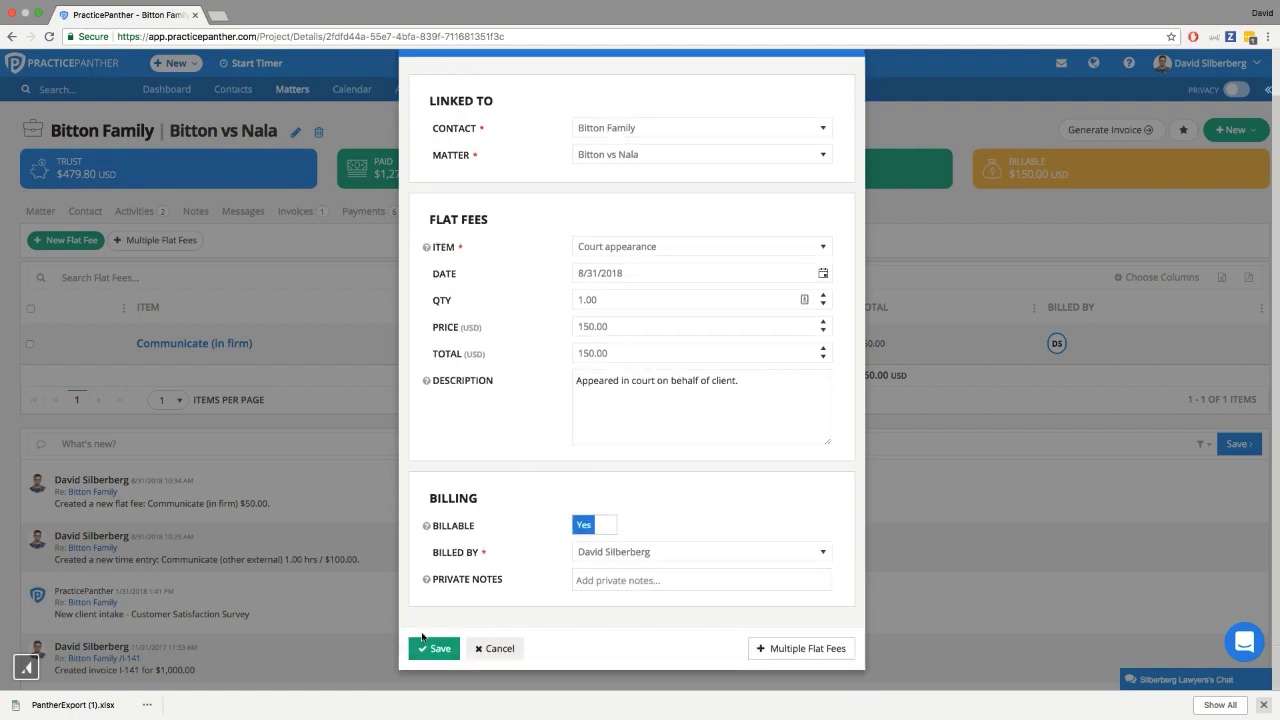
pyautogui.click(420, 650)
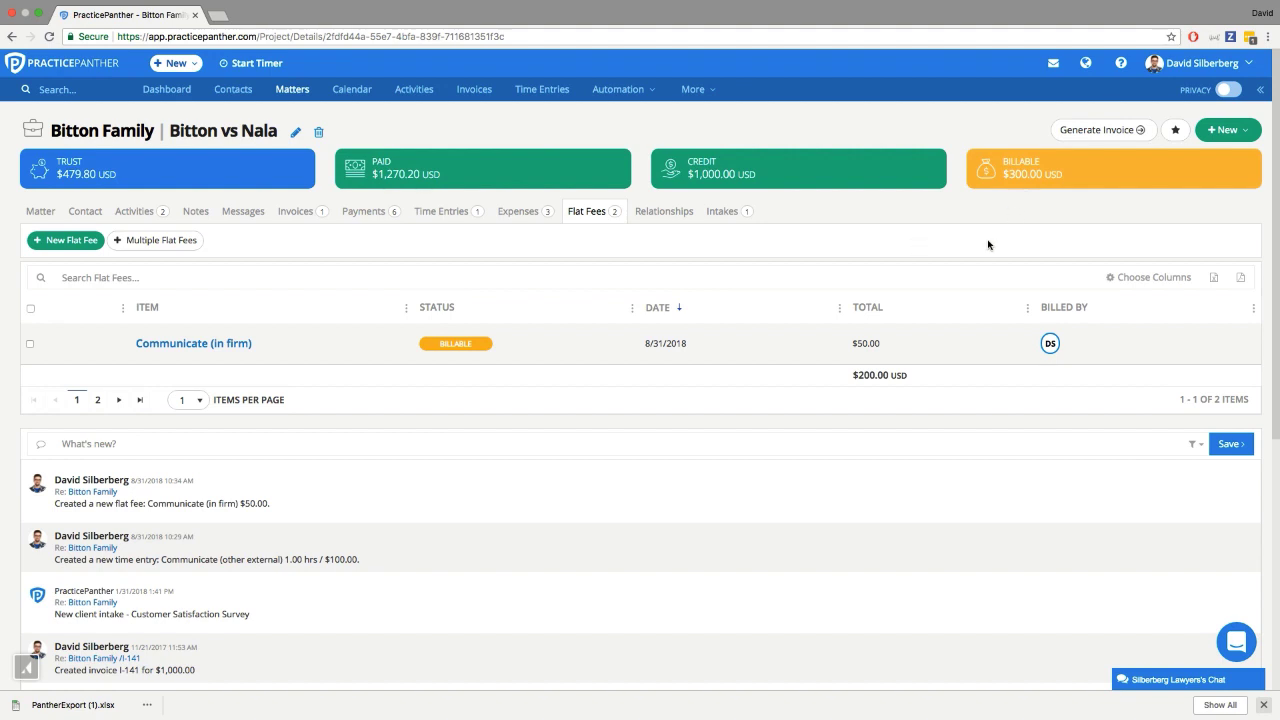
pyautogui.moveTo(1181, 171)
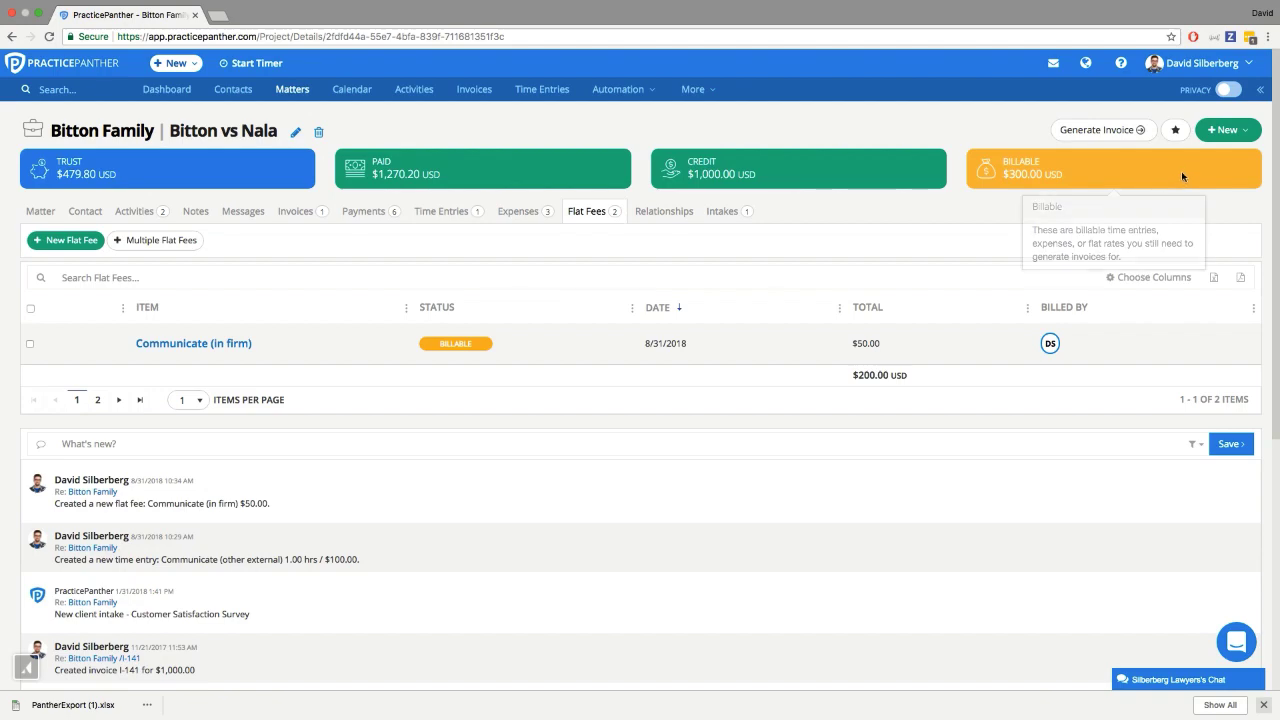
# Start another flat fee for the same matter with Discount as its item
pyautogui.click(1244, 137)
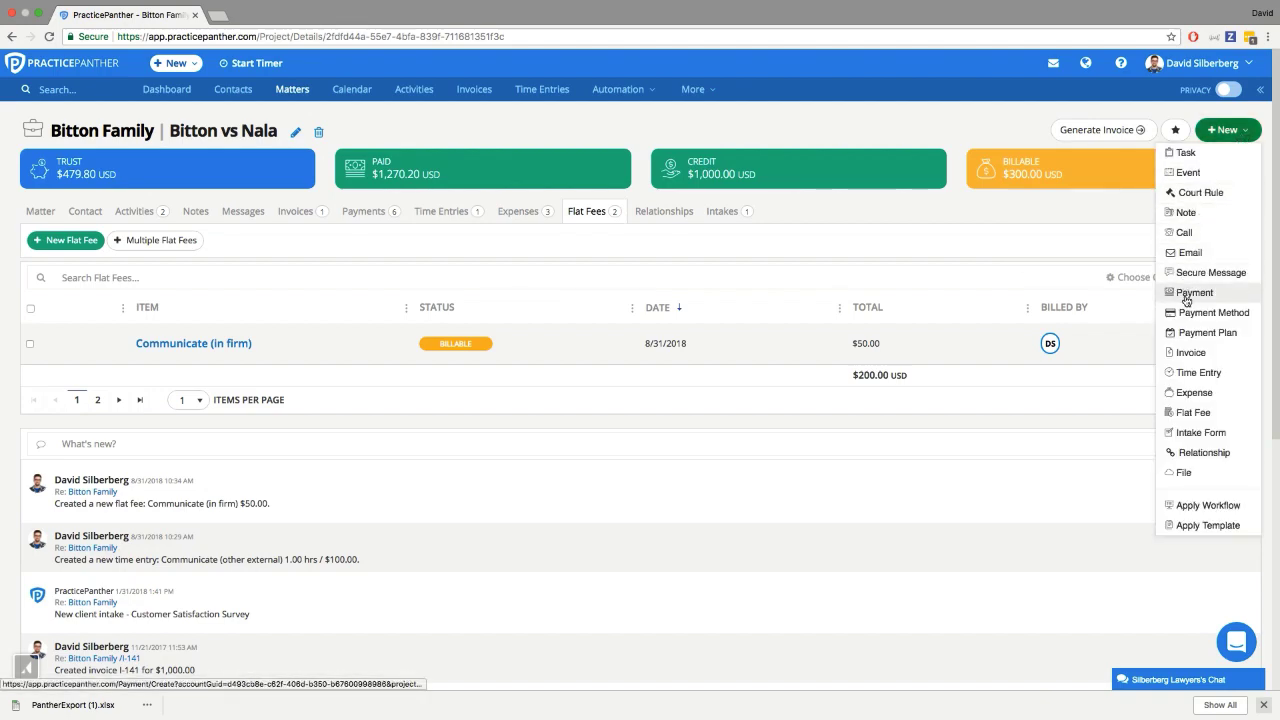
pyautogui.click(1188, 413)
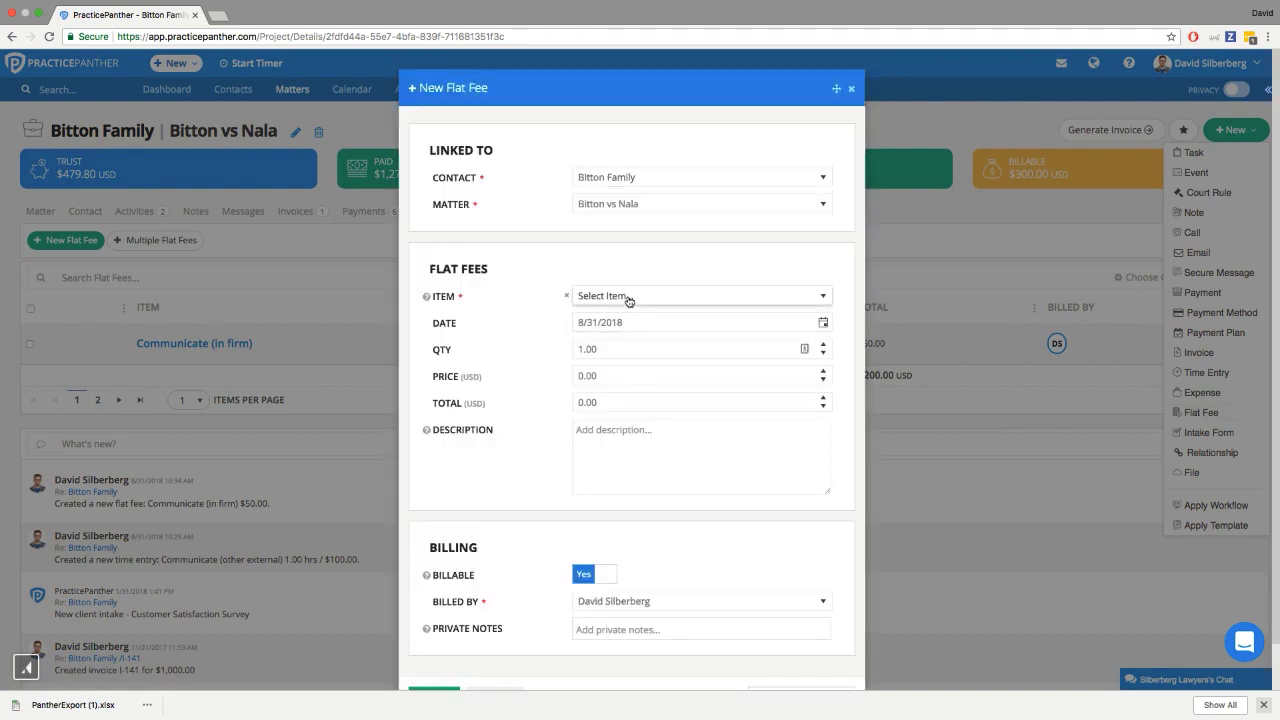
pyautogui.click(610, 296)
pyautogui.scroll(-1, 623, 380)
pyautogui.scroll(-1, 618, 405)
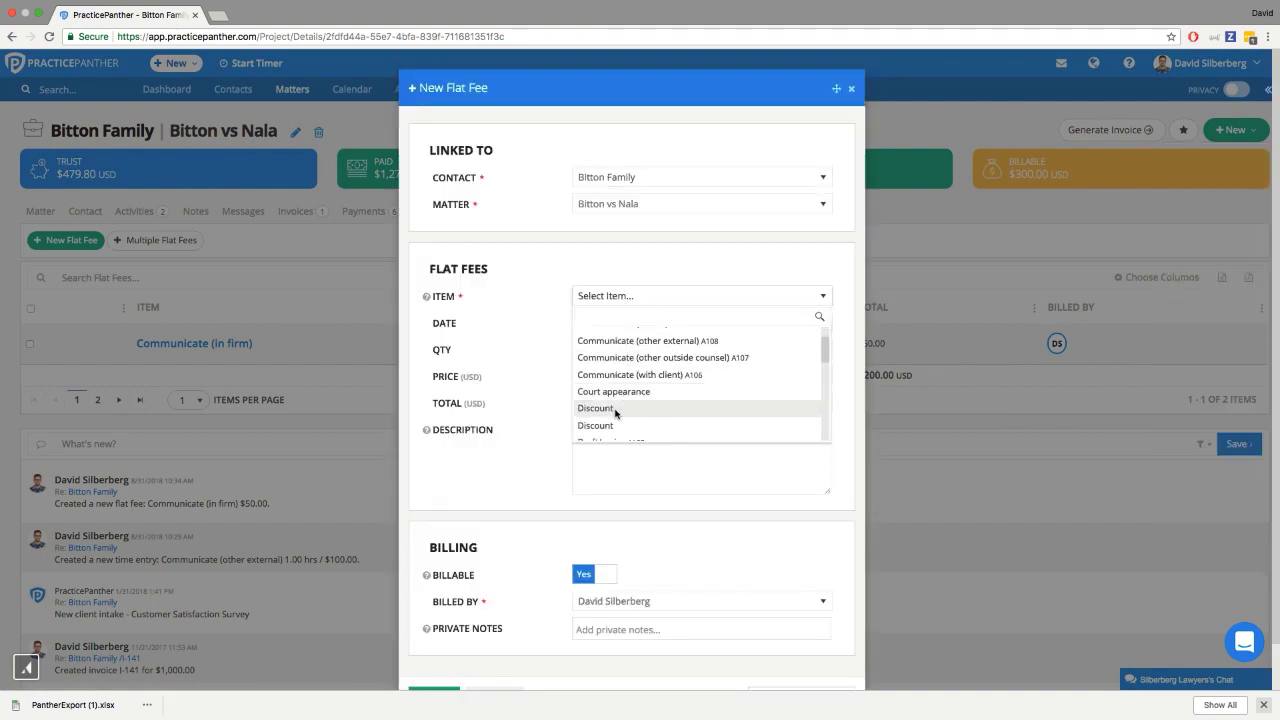
pyautogui.click(616, 414)
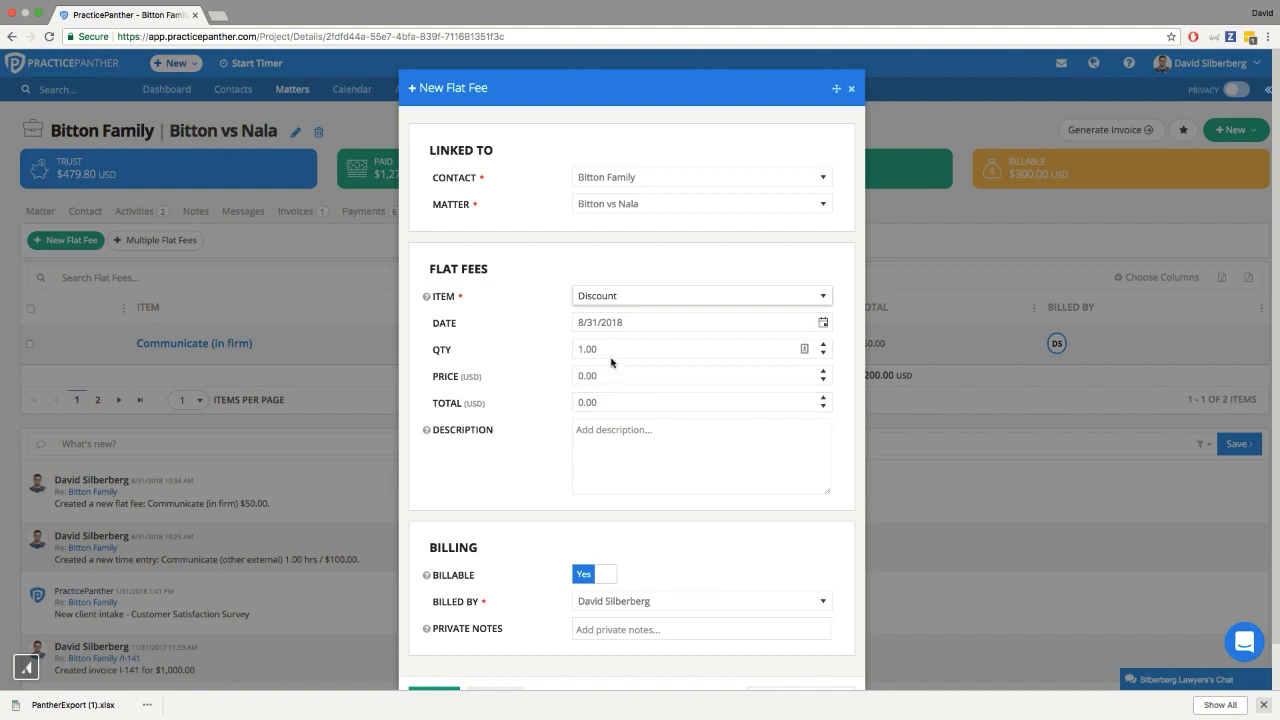
# Set the discount's quantity to -1 and its price to 50 USD
pyautogui.click(577, 348)
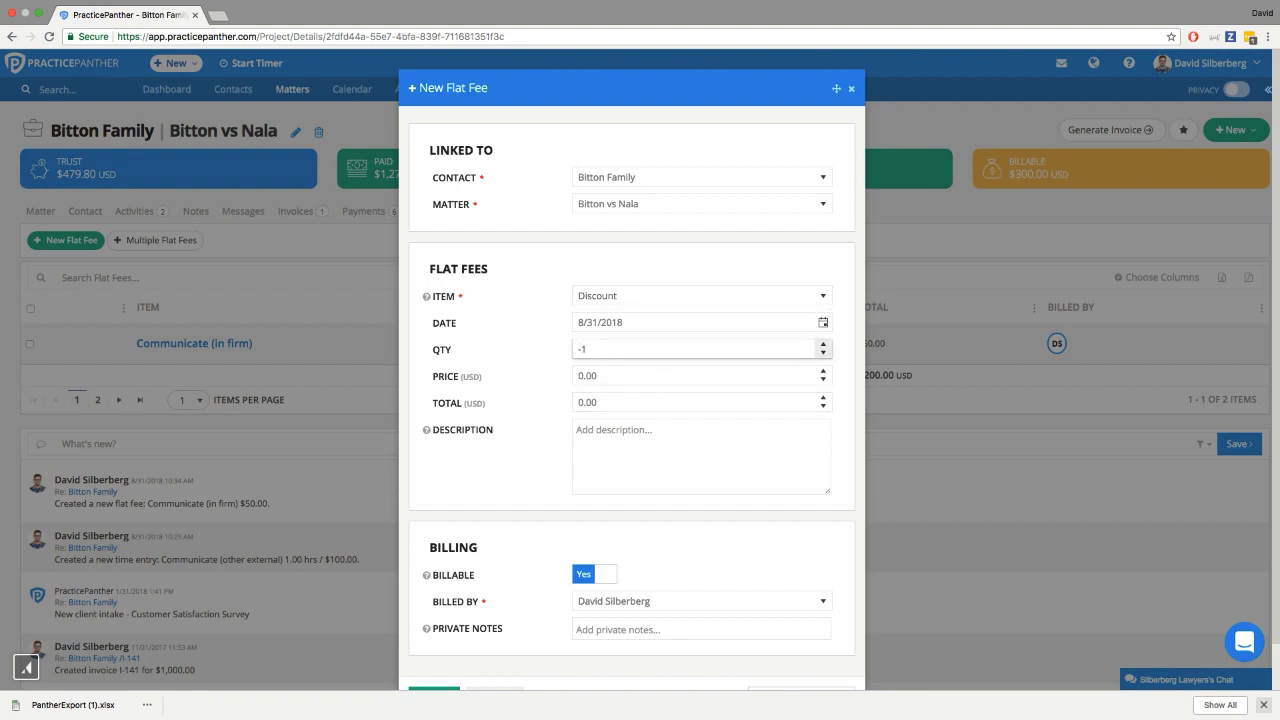
pyautogui.write('-')
pyautogui.click(518, 438)
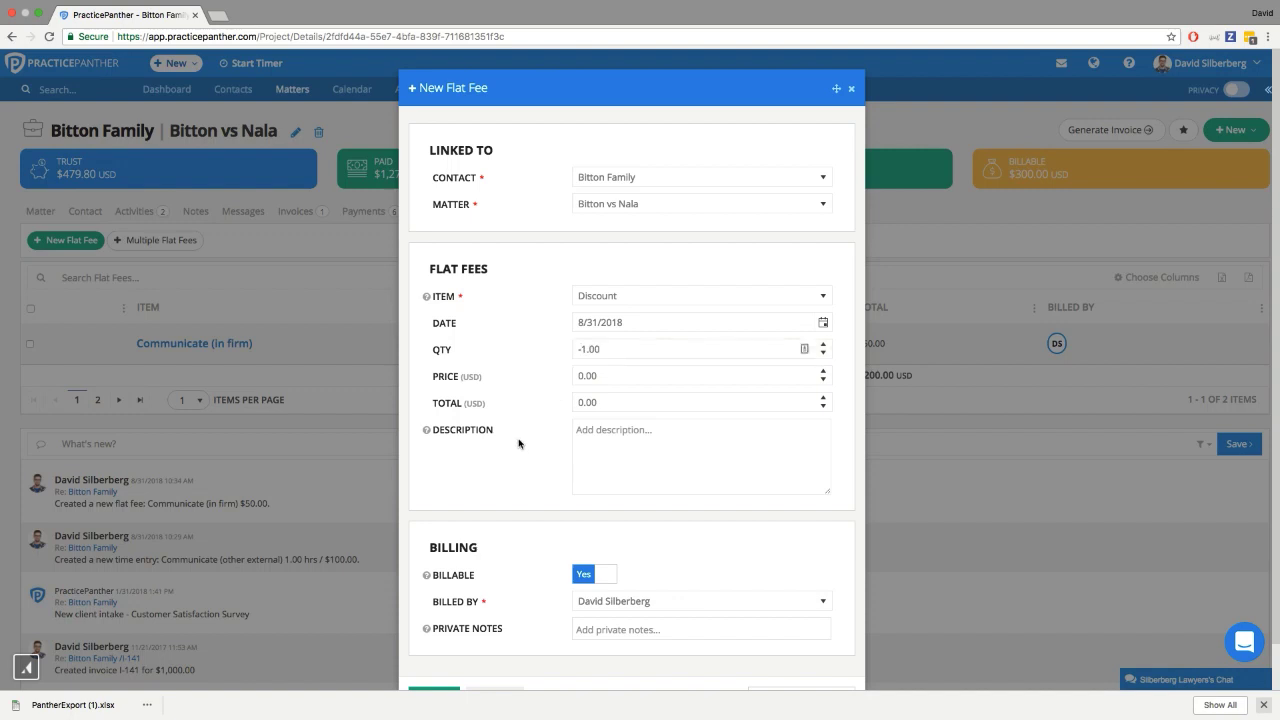
pyautogui.click(609, 376)
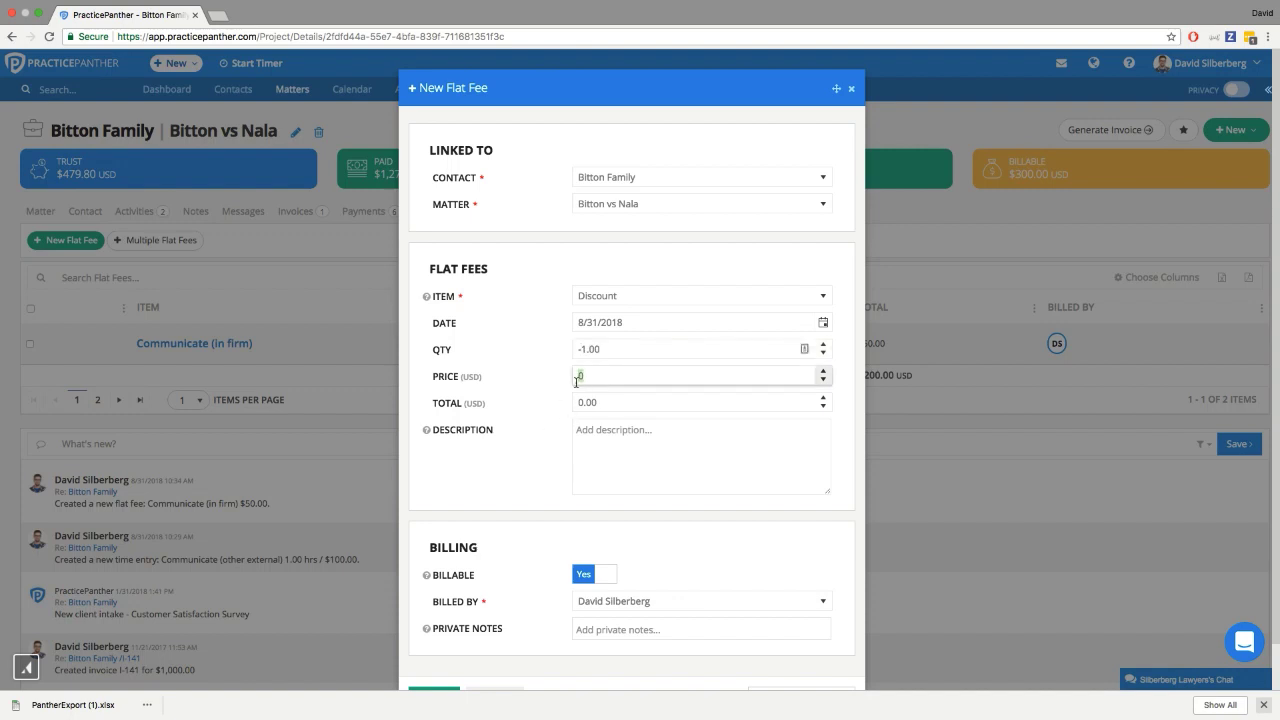
pyautogui.write('50')
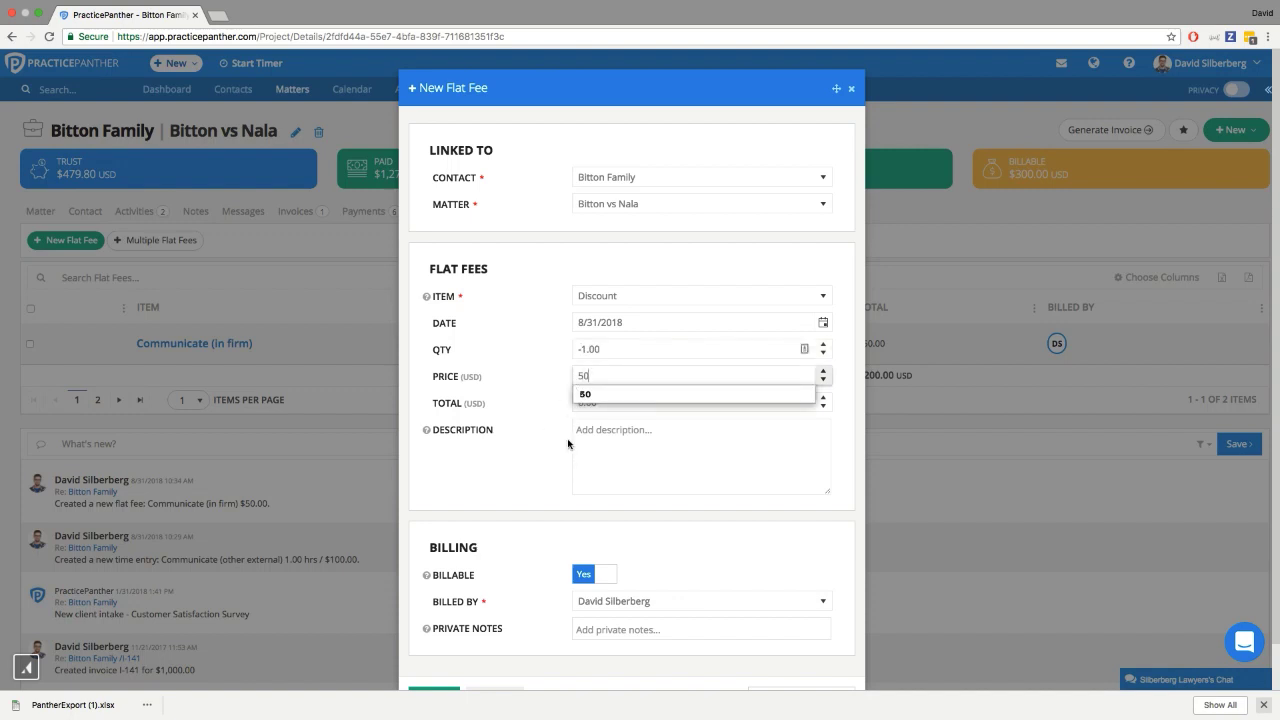
# Describe the discount as "Thanks for being amazing!" and save it
pyautogui.click(606, 455)
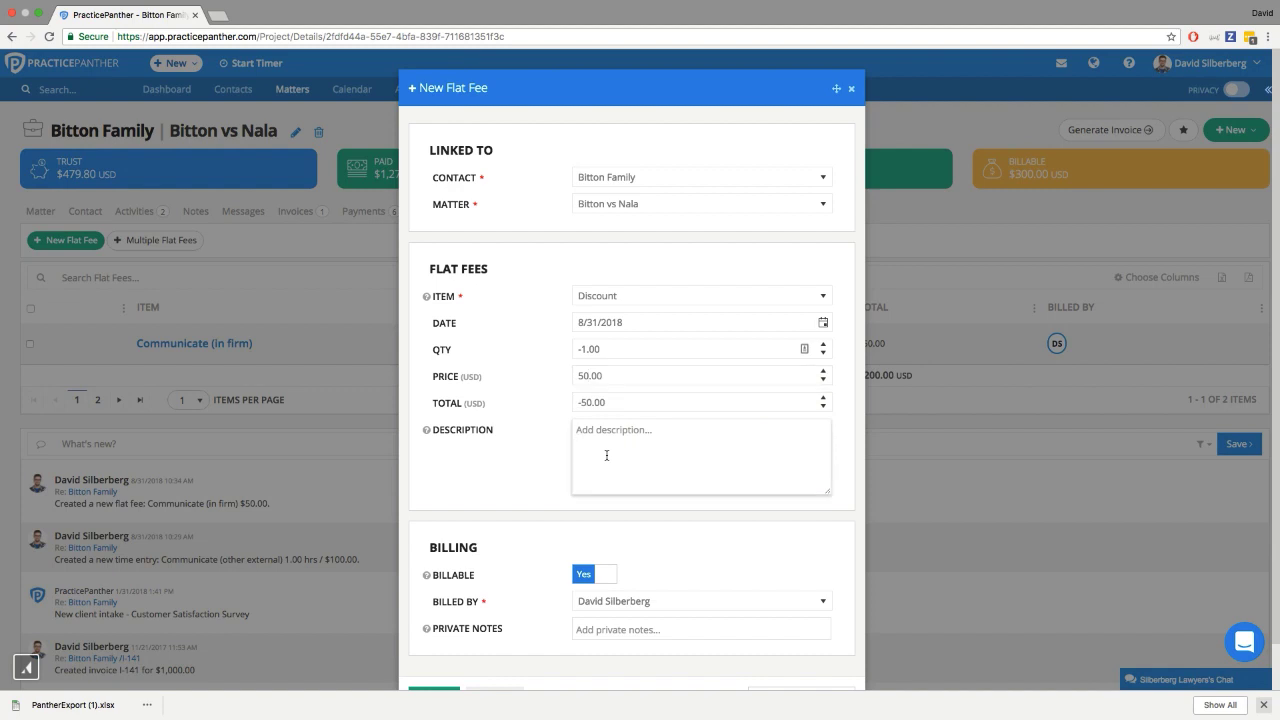
pyautogui.write('Thanks for being amazing!')
pyautogui.scroll(-2, 517, 506)
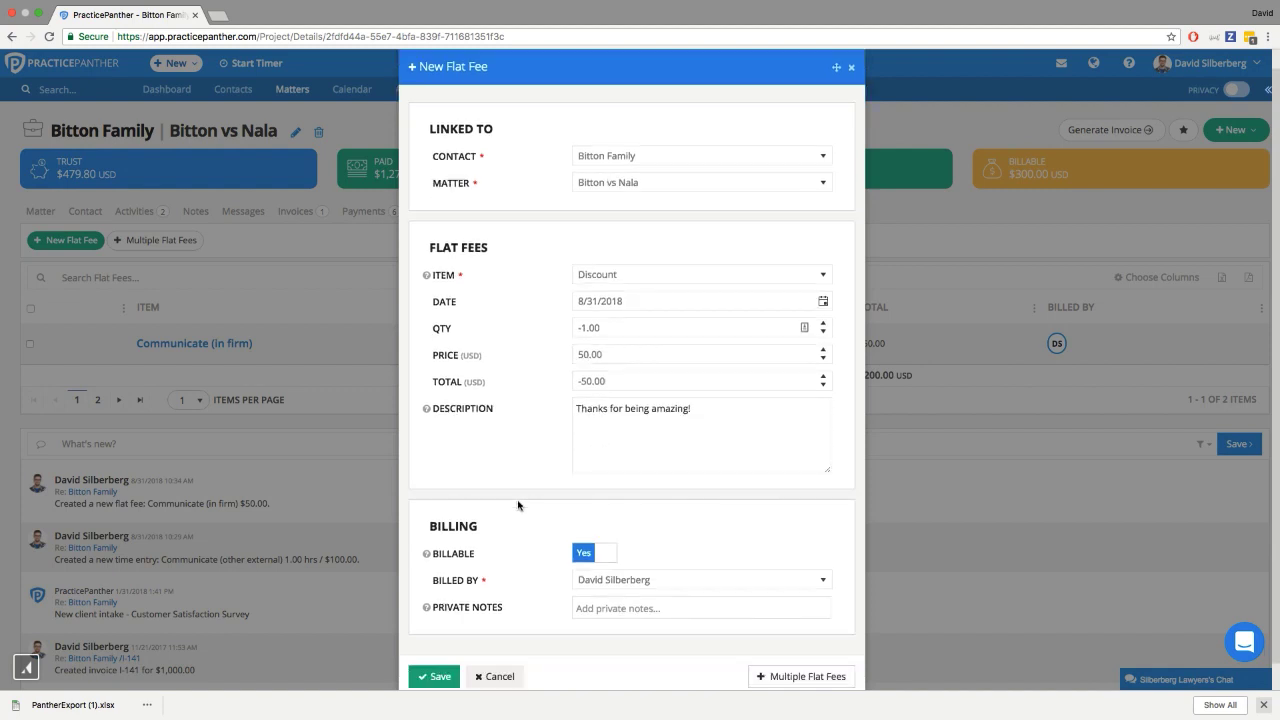
pyautogui.click(435, 662)
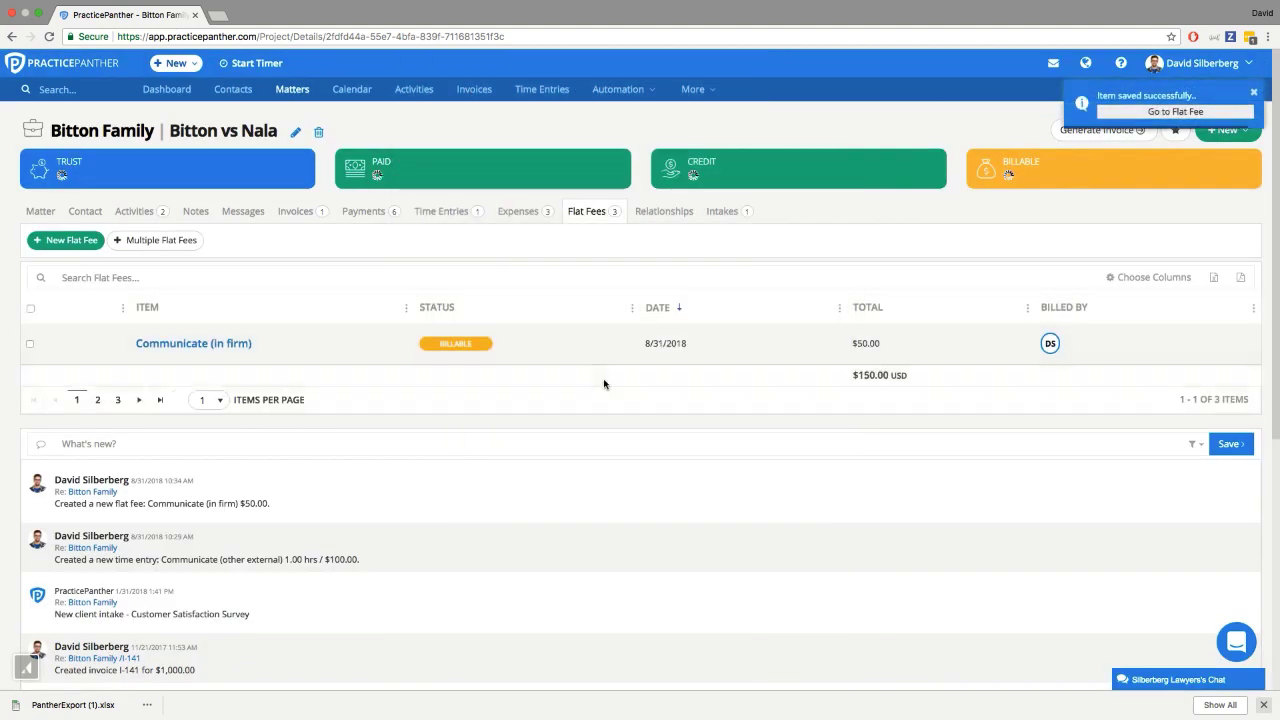
pyautogui.moveTo(1003, 182)
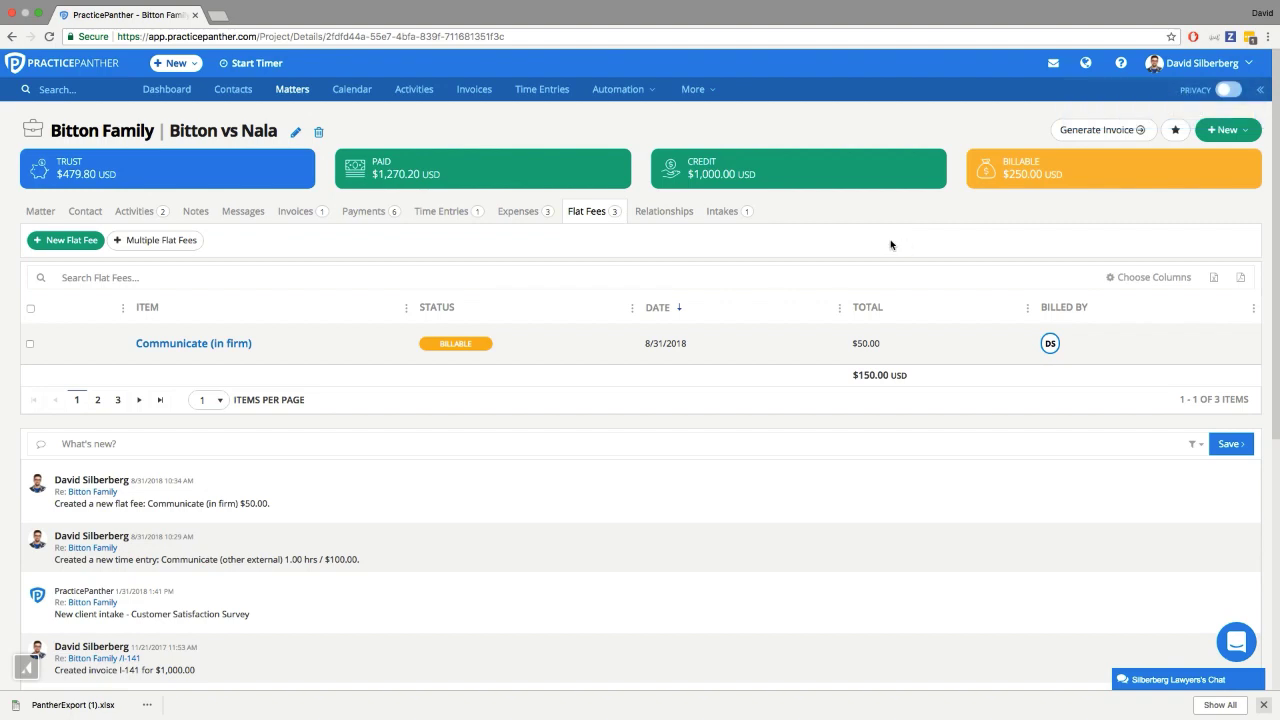
# In the multiple flat fees form for this matter, reveal the default settings and add a second fee row
pyautogui.click(181, 242)
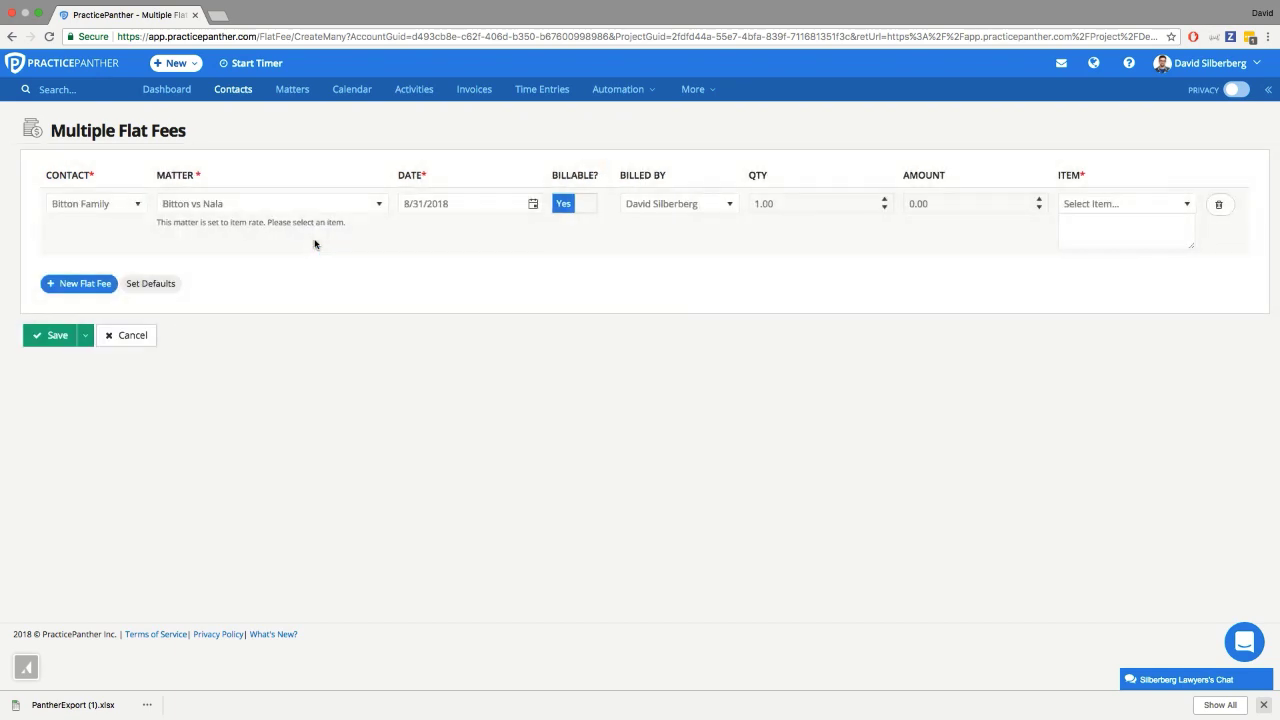
pyautogui.click(156, 283)
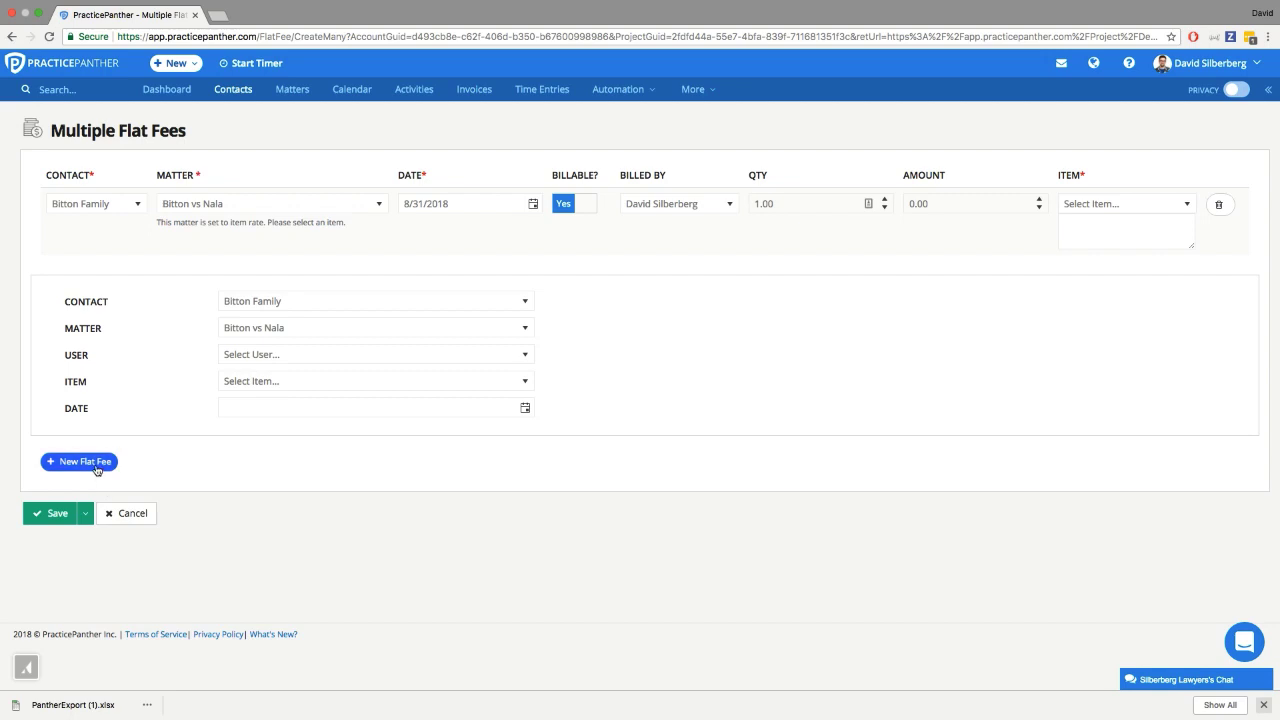
pyautogui.click(96, 463)
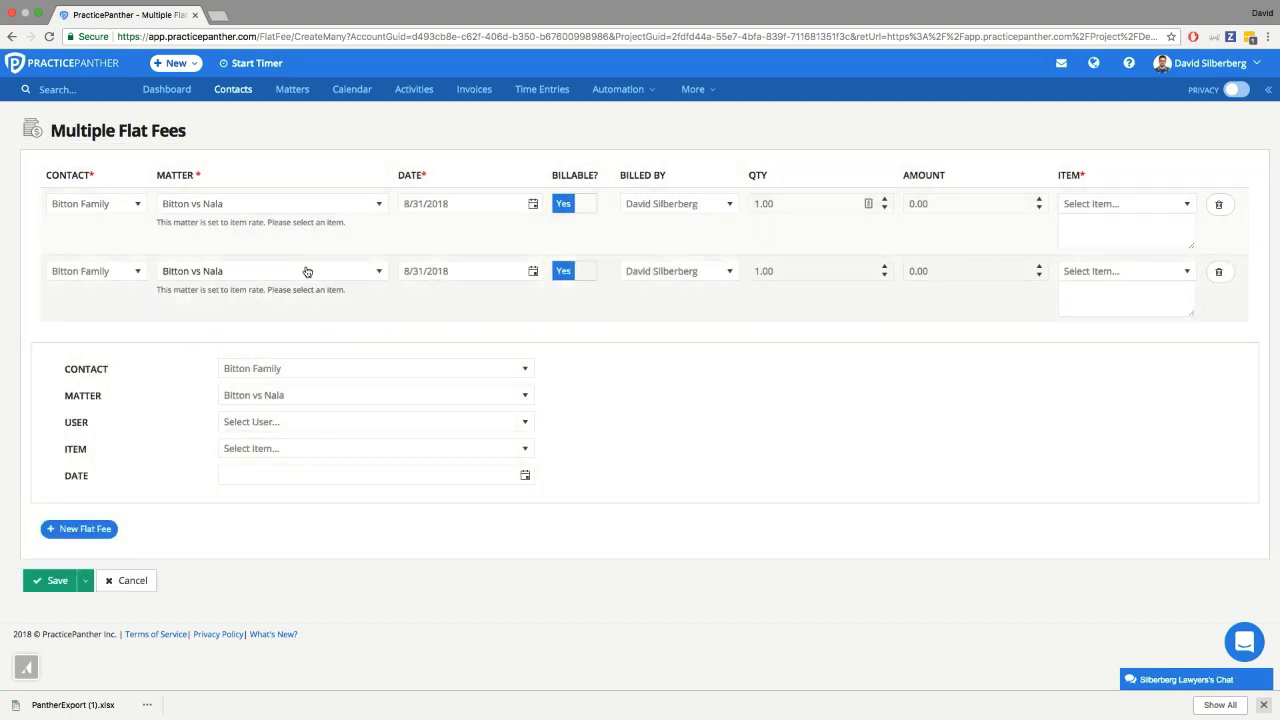
# Set the second fee row's biller to the other available user
pyautogui.click(129, 279)
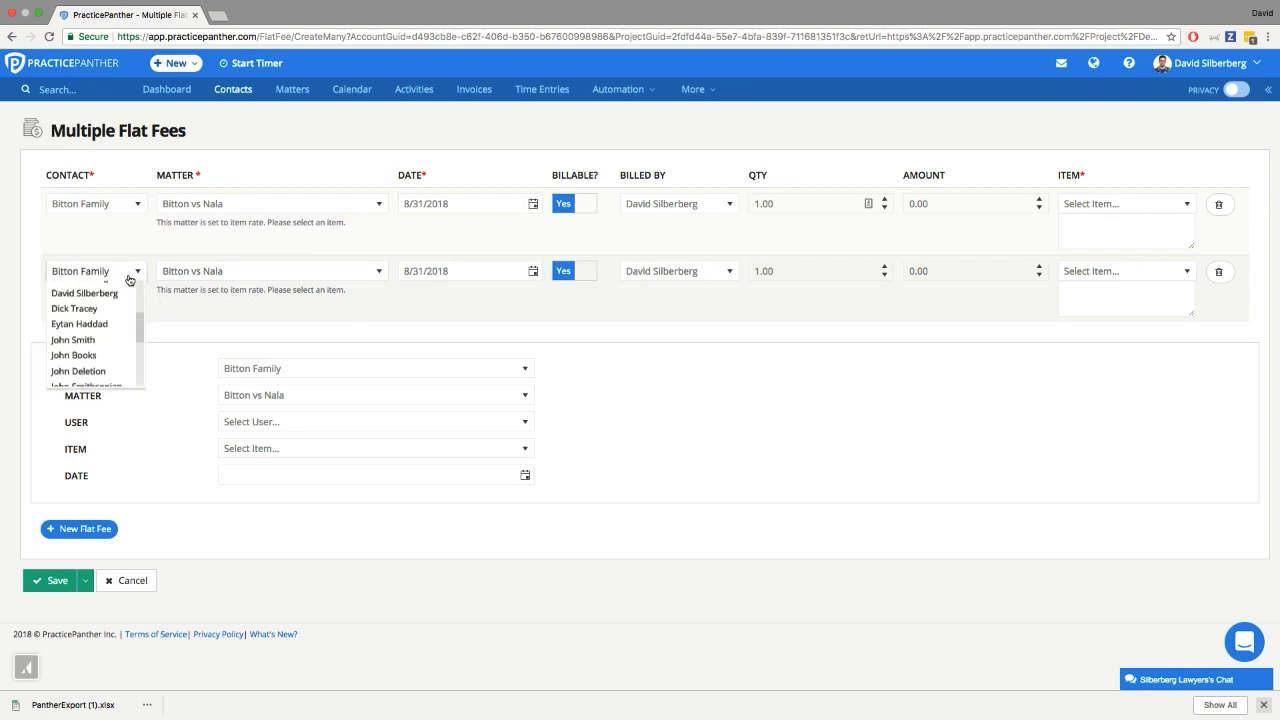
pyautogui.click(181, 338)
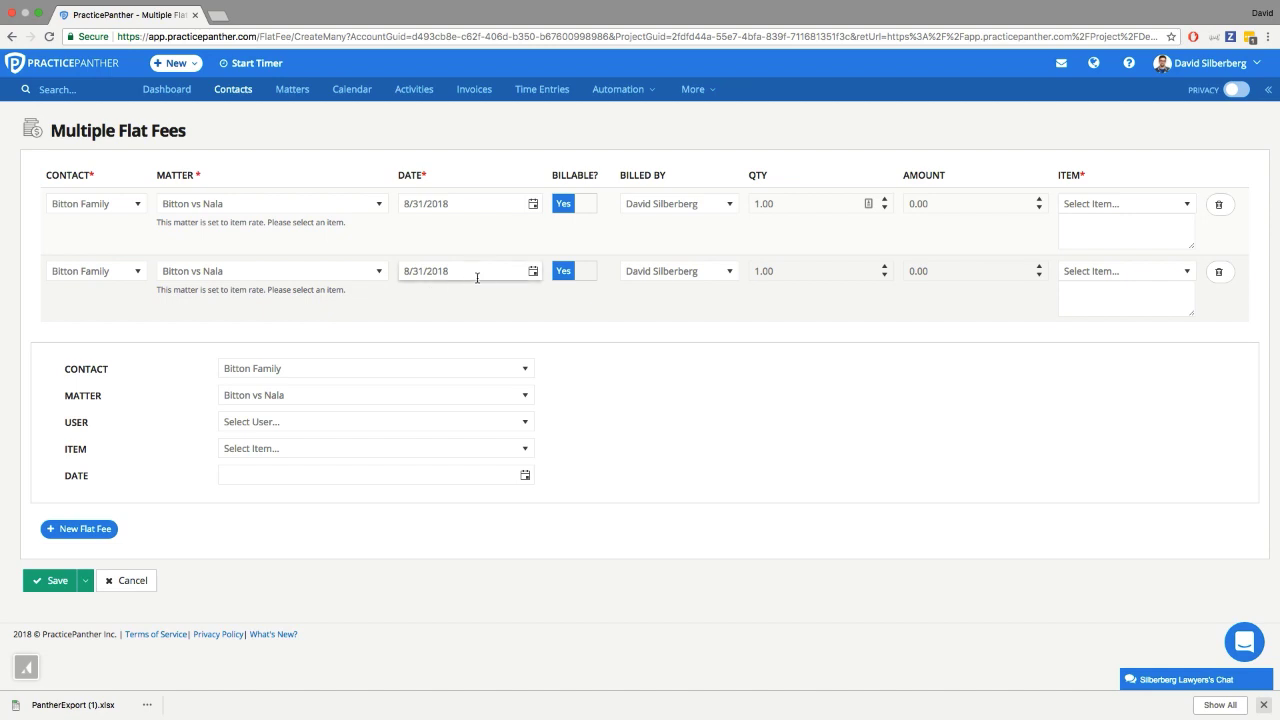
pyautogui.click(652, 273)
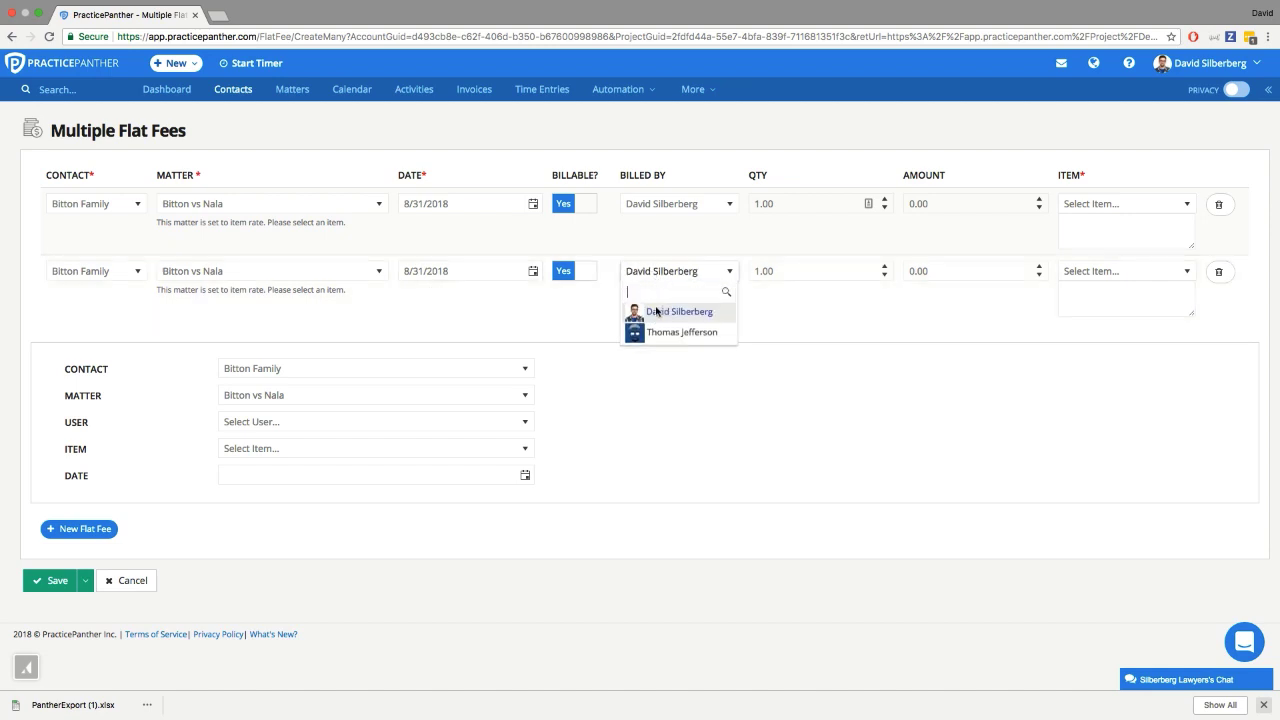
pyautogui.click(665, 333)
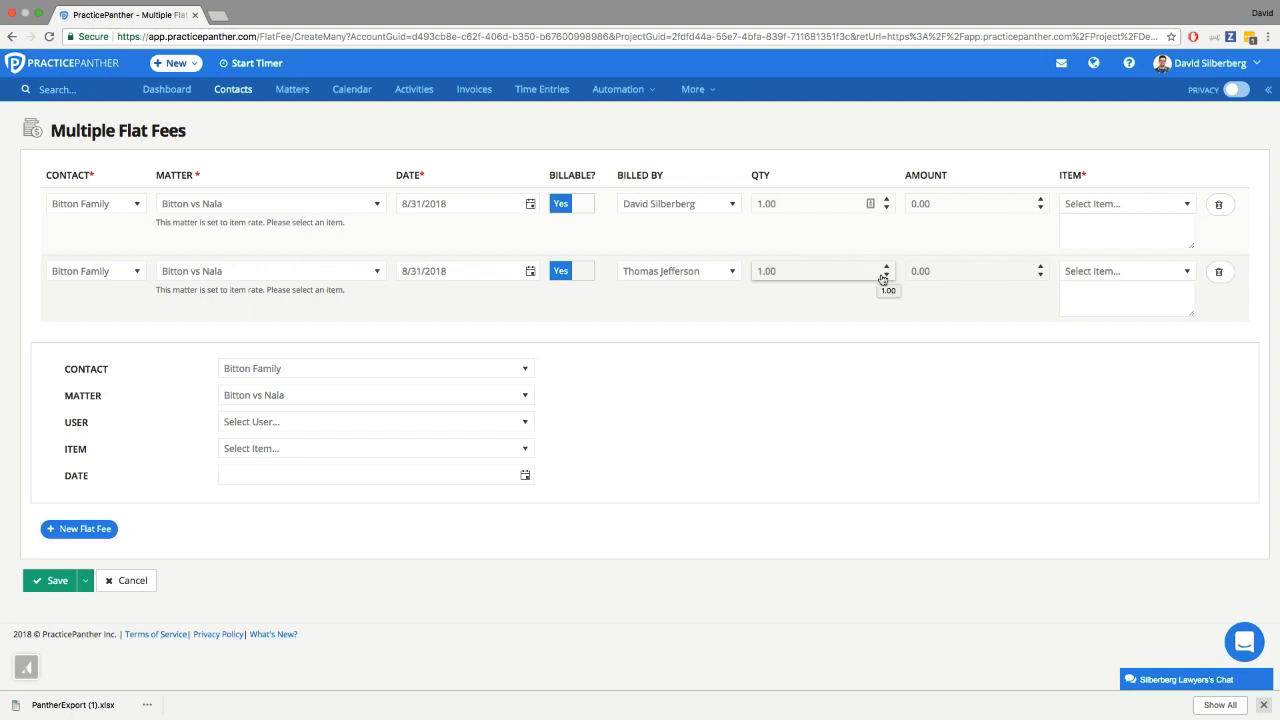
pyautogui.click(938, 273)
pyautogui.click(1092, 271)
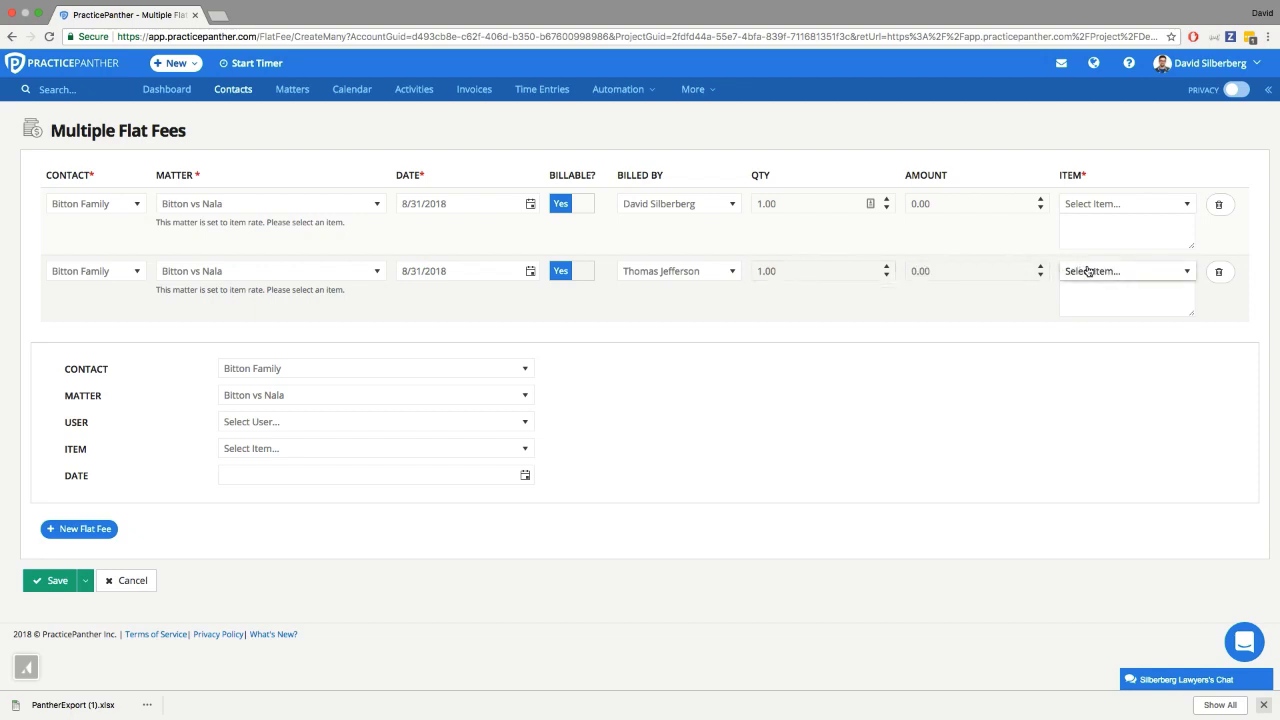
pyautogui.click(1037, 326)
pyautogui.click(1077, 300)
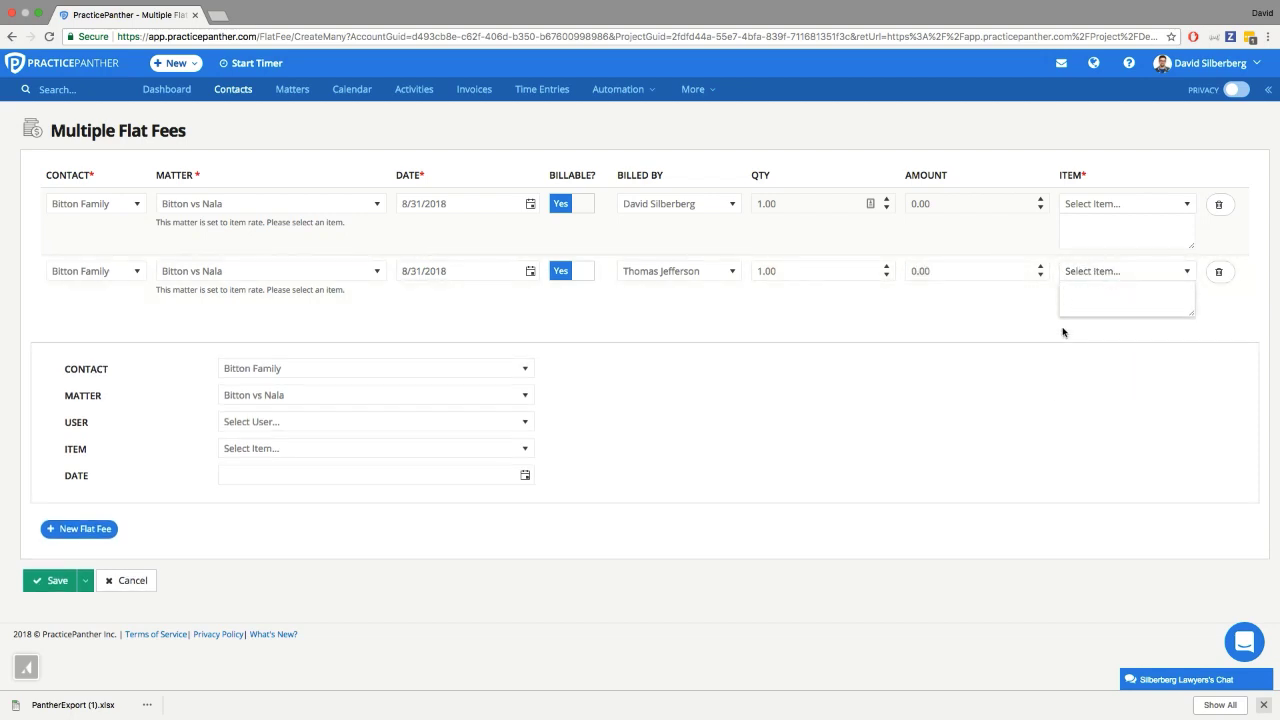
pyautogui.click(86, 582)
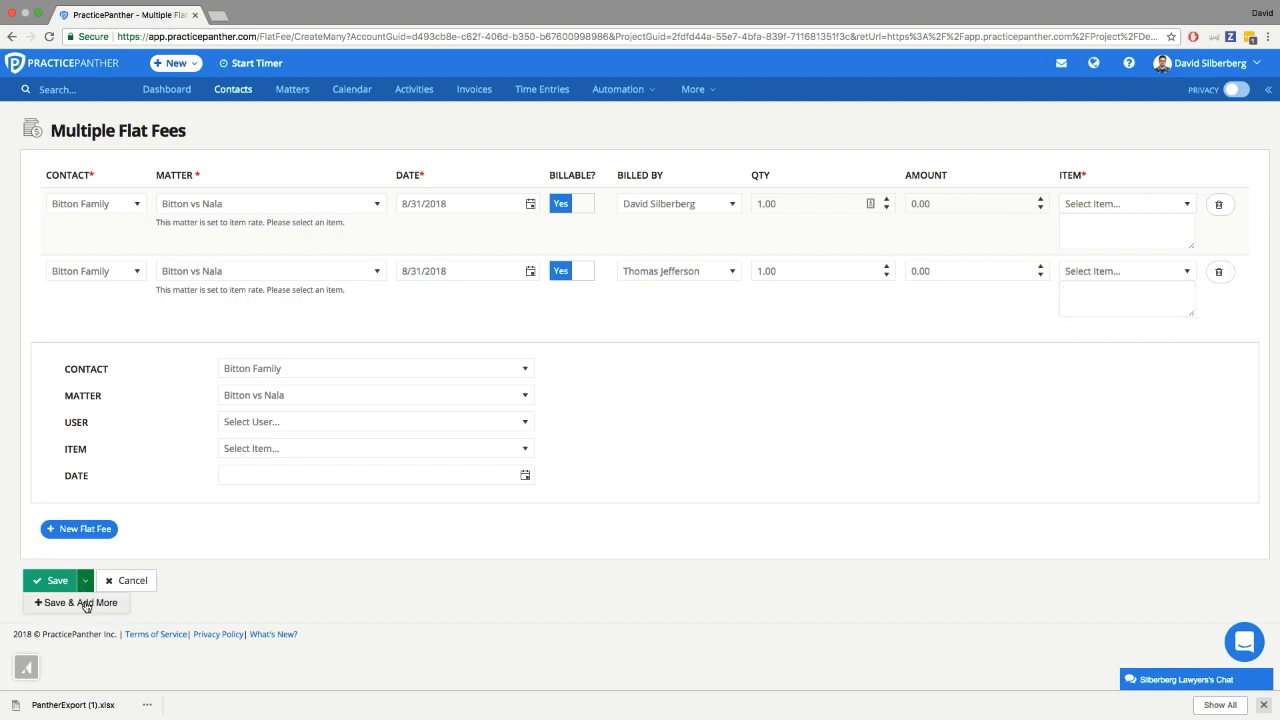
pyautogui.click(217, 580)
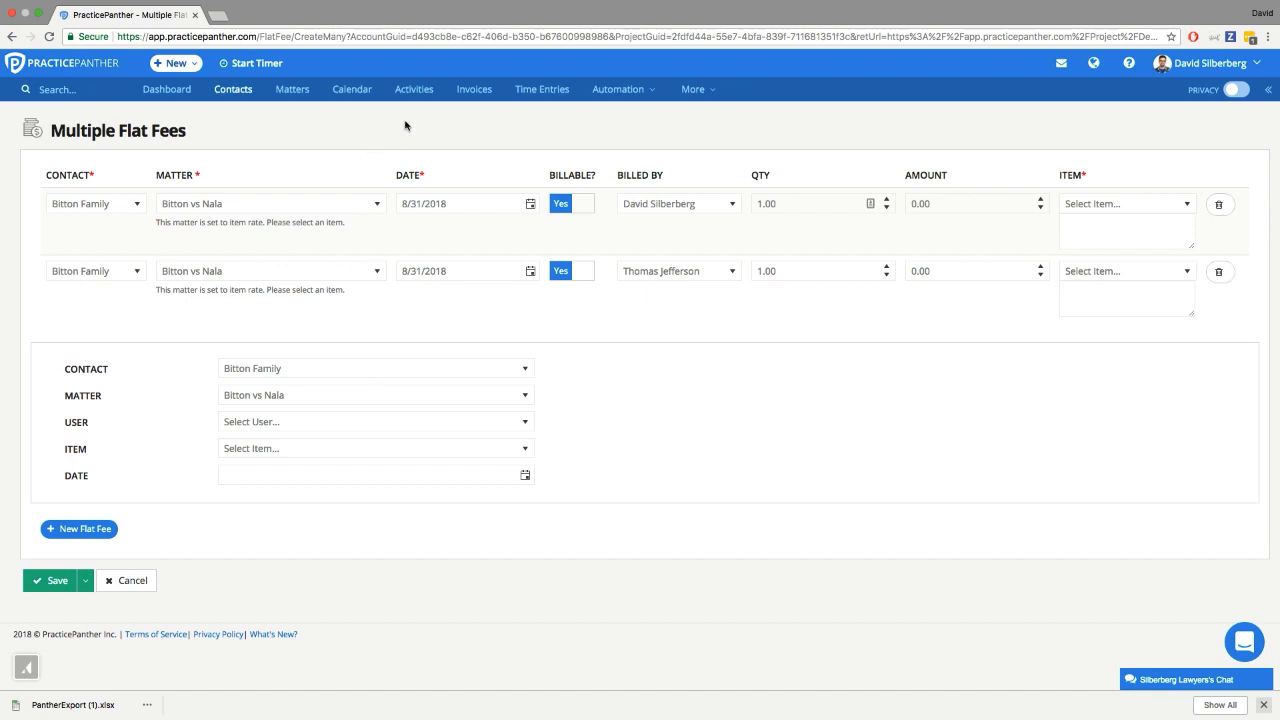
# Discard the unsaved multiple flat fees and return to the matter's page
pyautogui.click(12, 37)
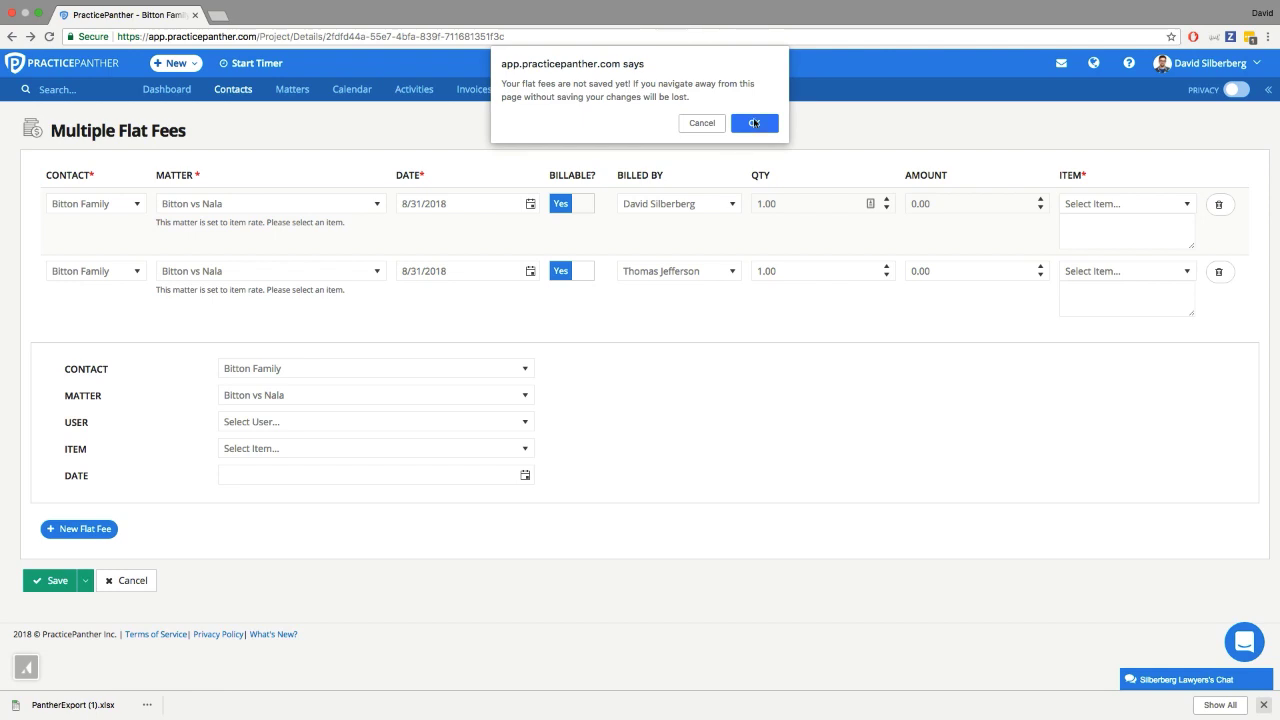
pyautogui.click(754, 123)
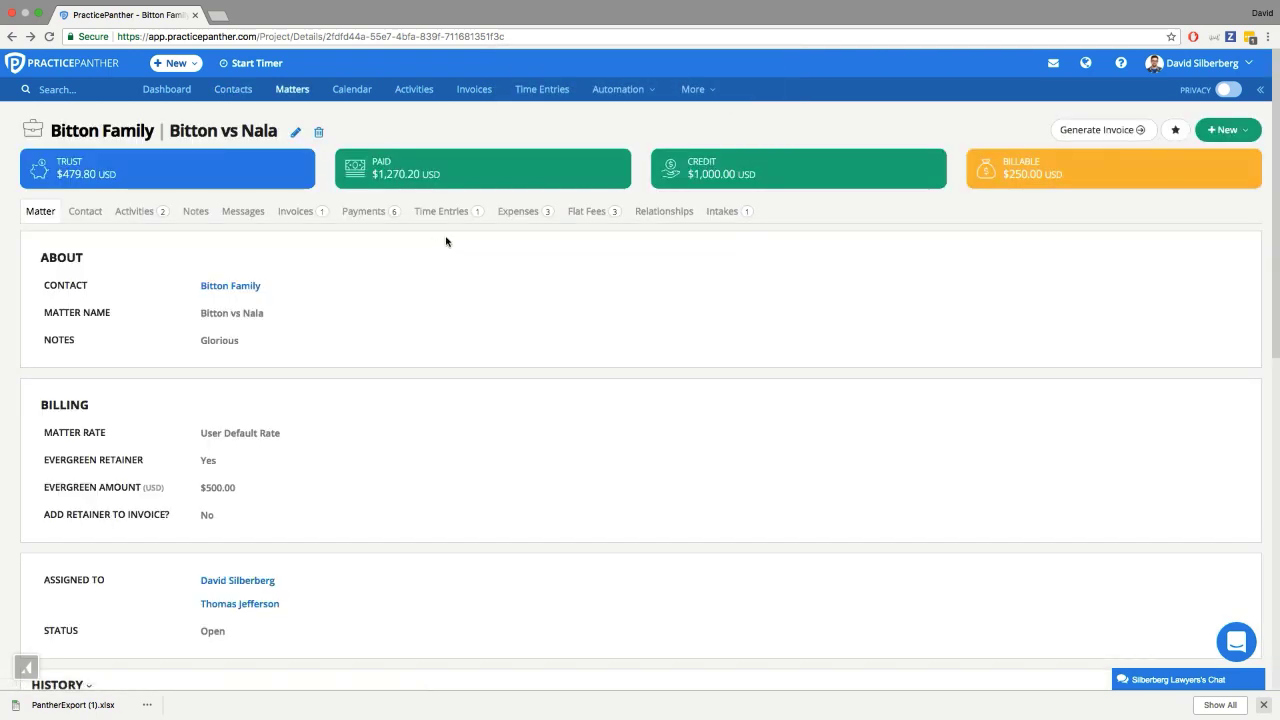
# Generate an invoice for this matter, keeping the date range at All Time
pyautogui.click(1100, 131)
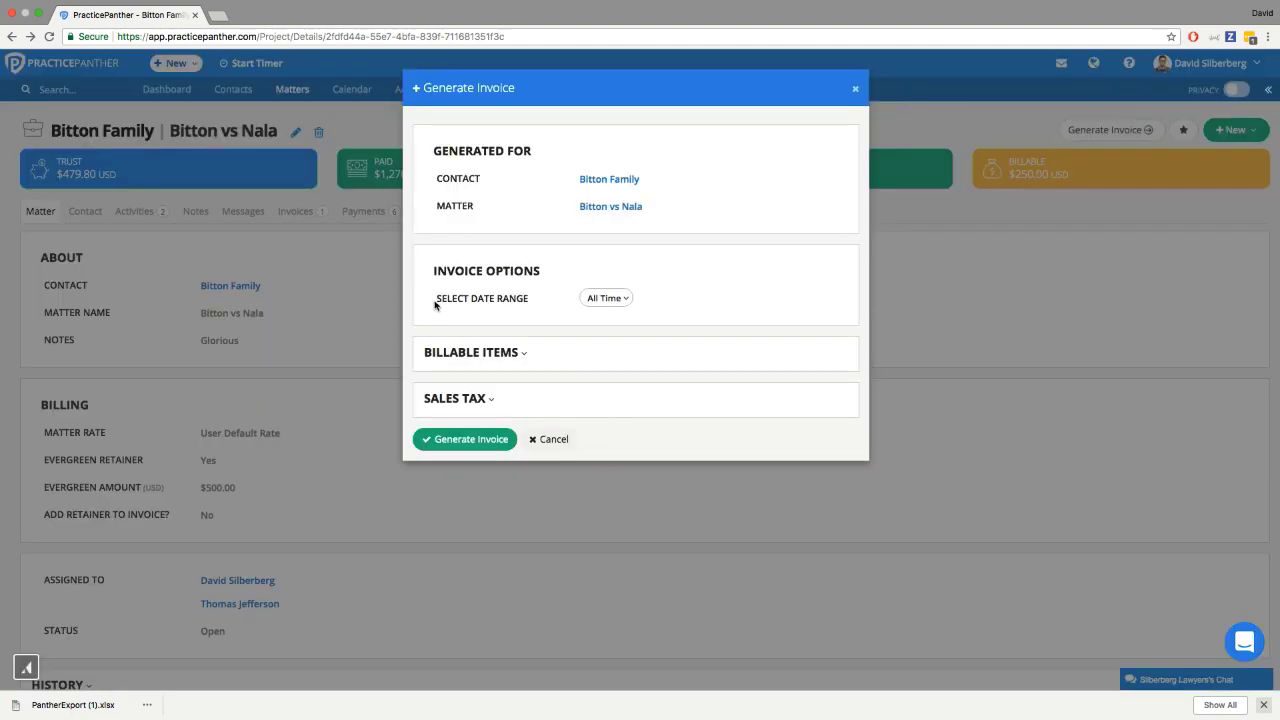
pyautogui.moveTo(434, 299); pyautogui.dragTo(528, 305)
pyautogui.click(534, 302)
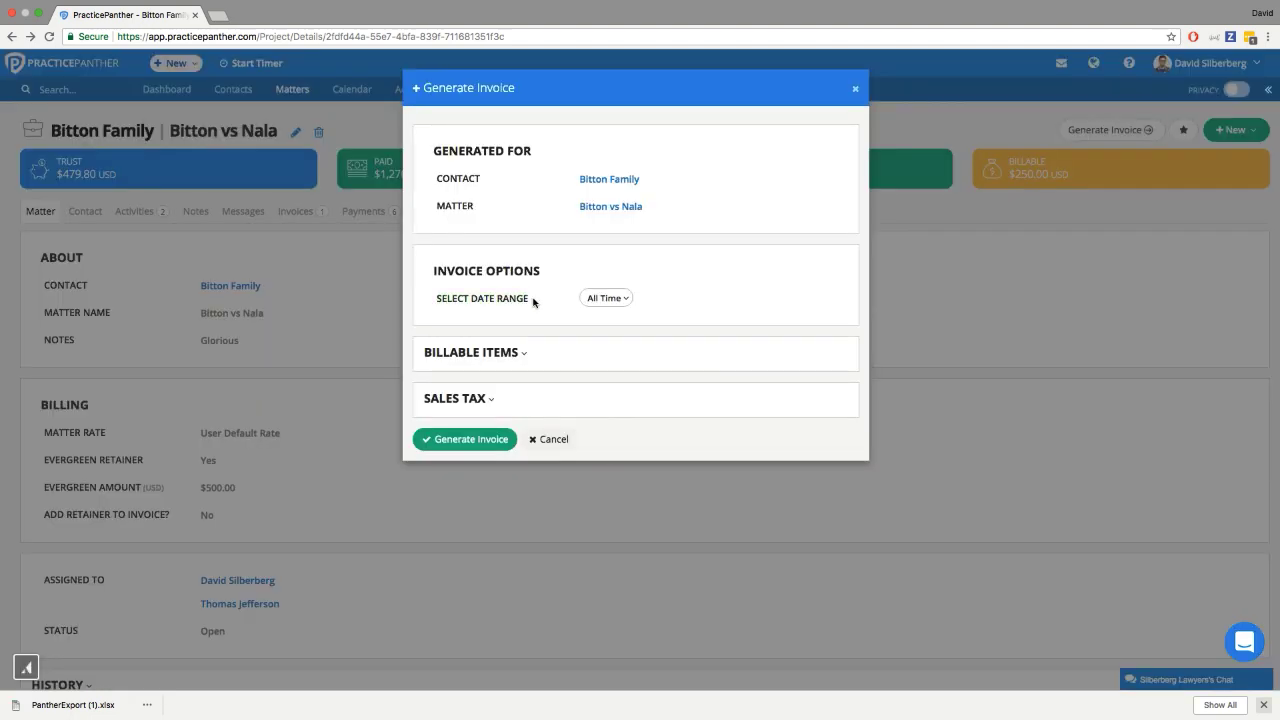
pyautogui.click(467, 441)
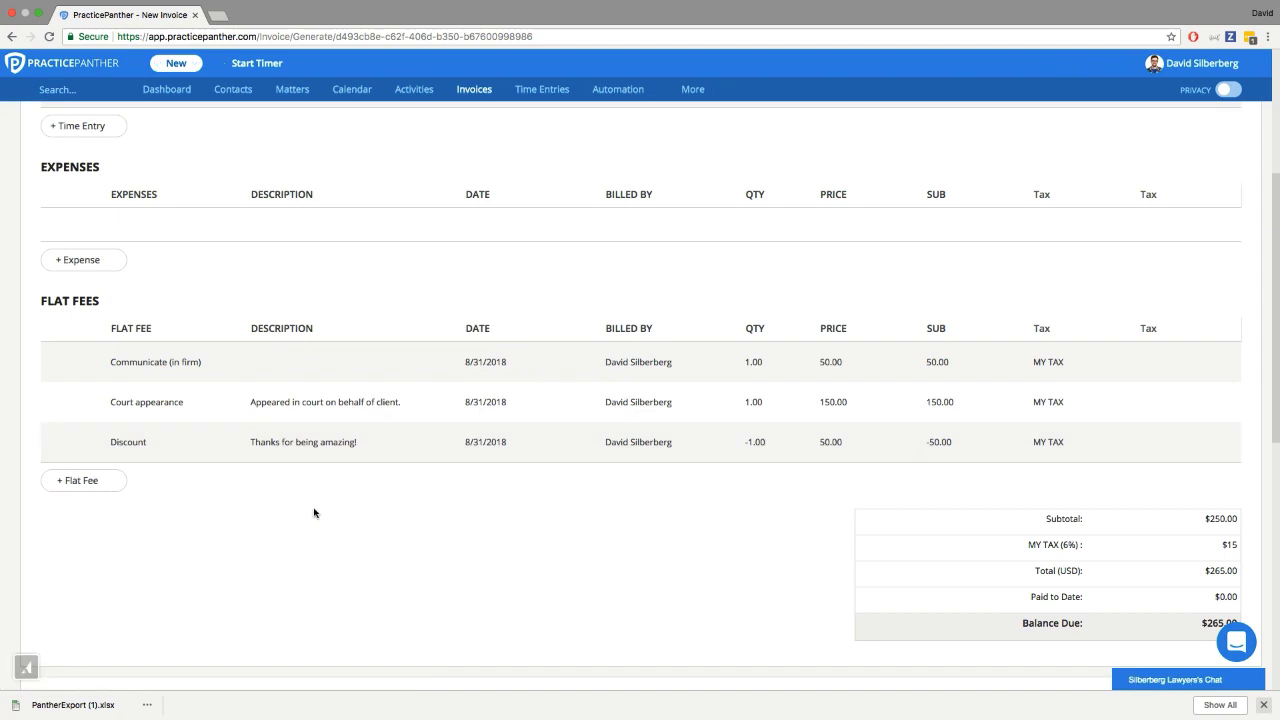
# Open the court appearance and discount descriptions and the court appearance's quantity and price for inline editing on the invoice
pyautogui.click(317, 403)
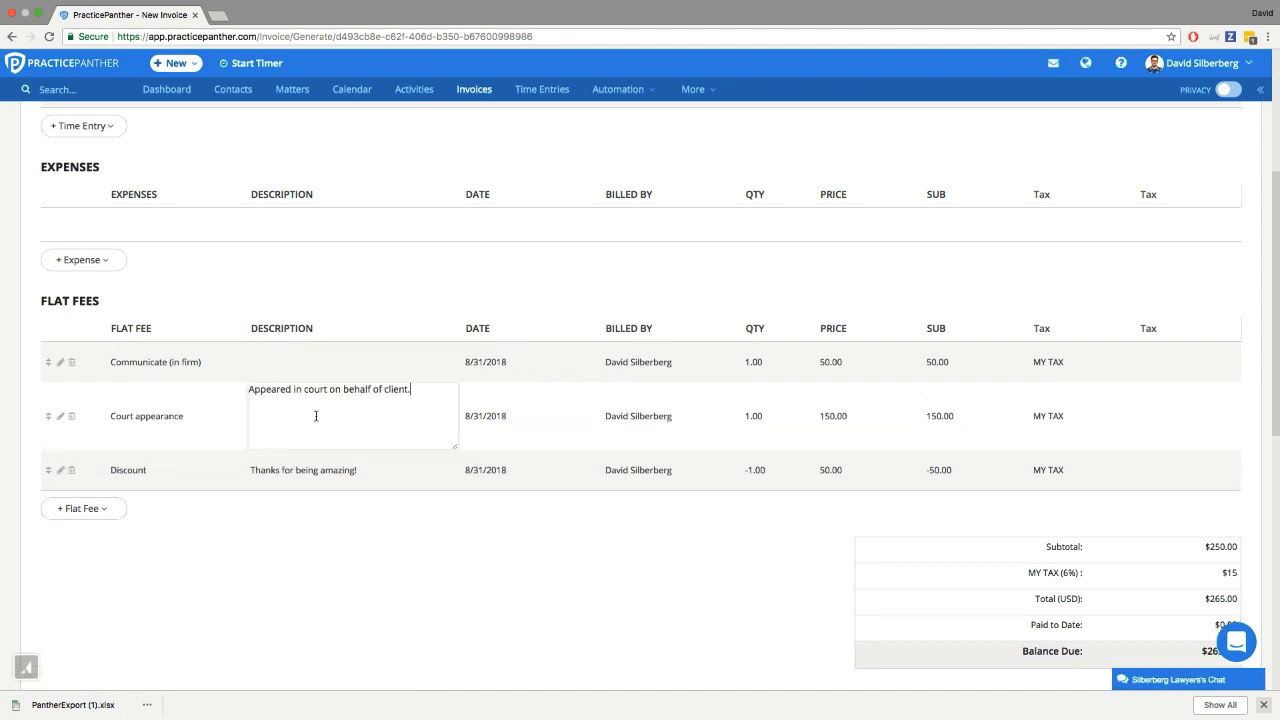
pyautogui.click(319, 470)
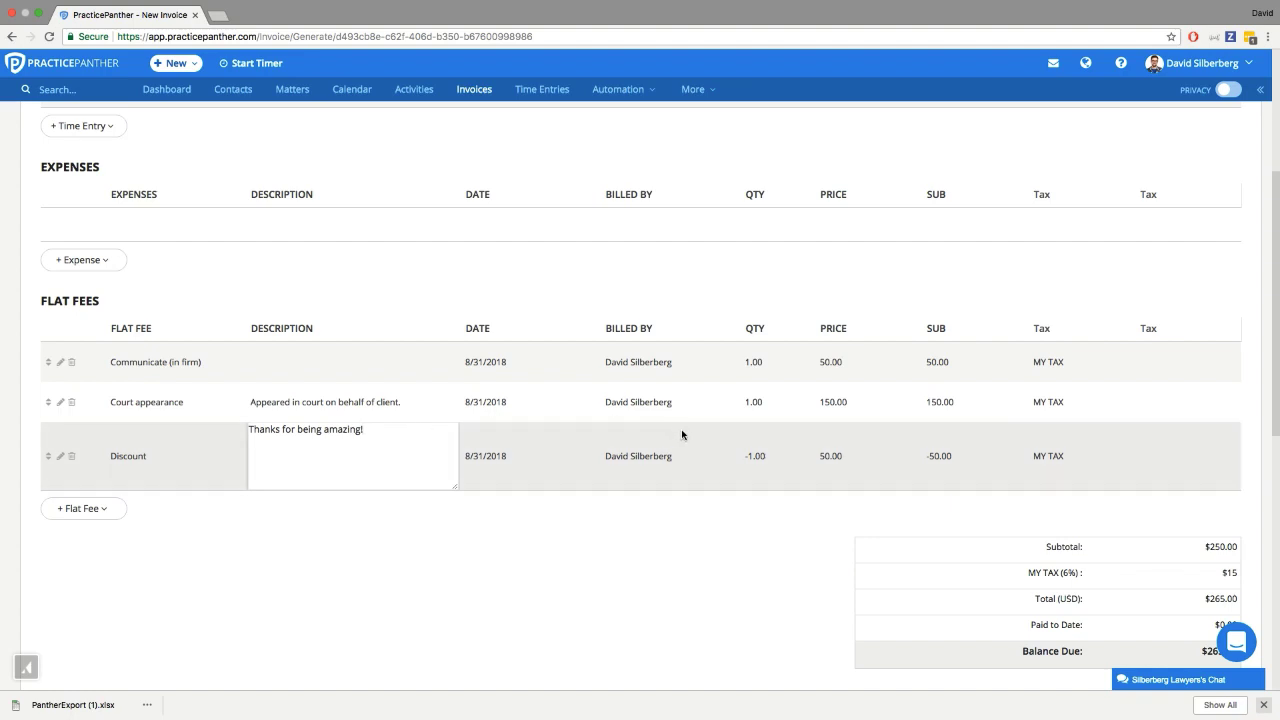
pyautogui.click(762, 401)
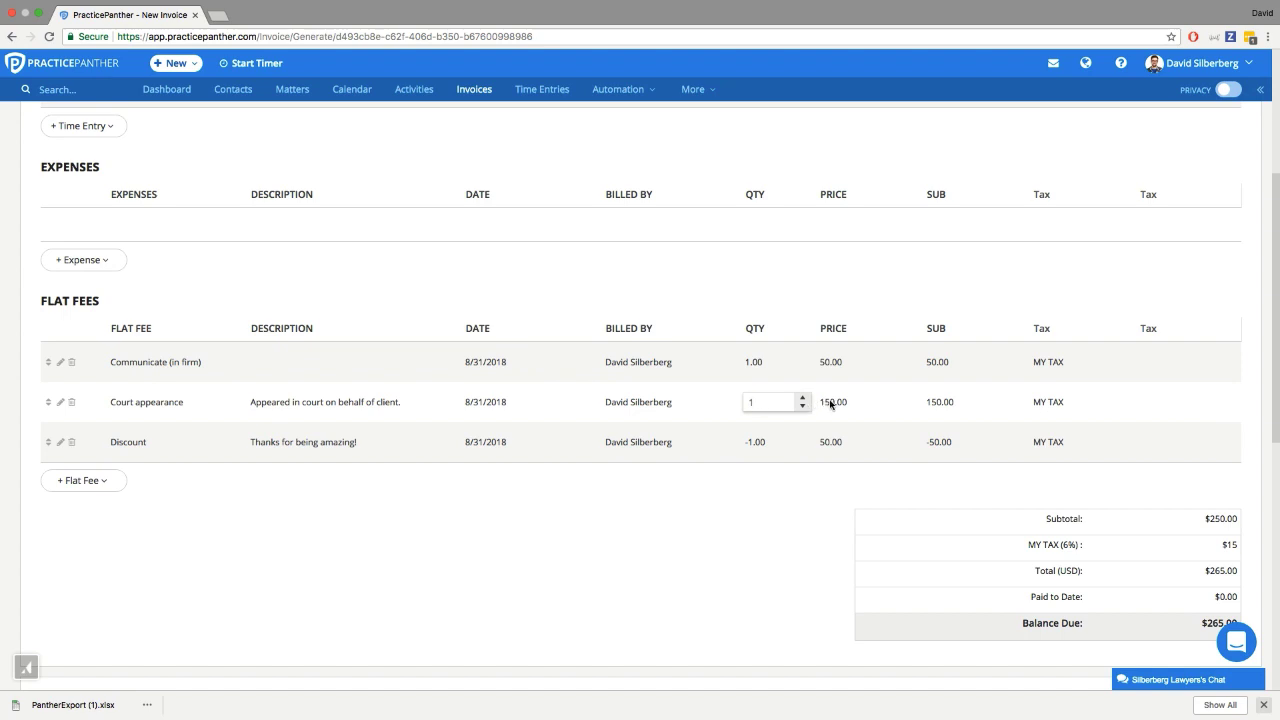
pyautogui.click(830, 403)
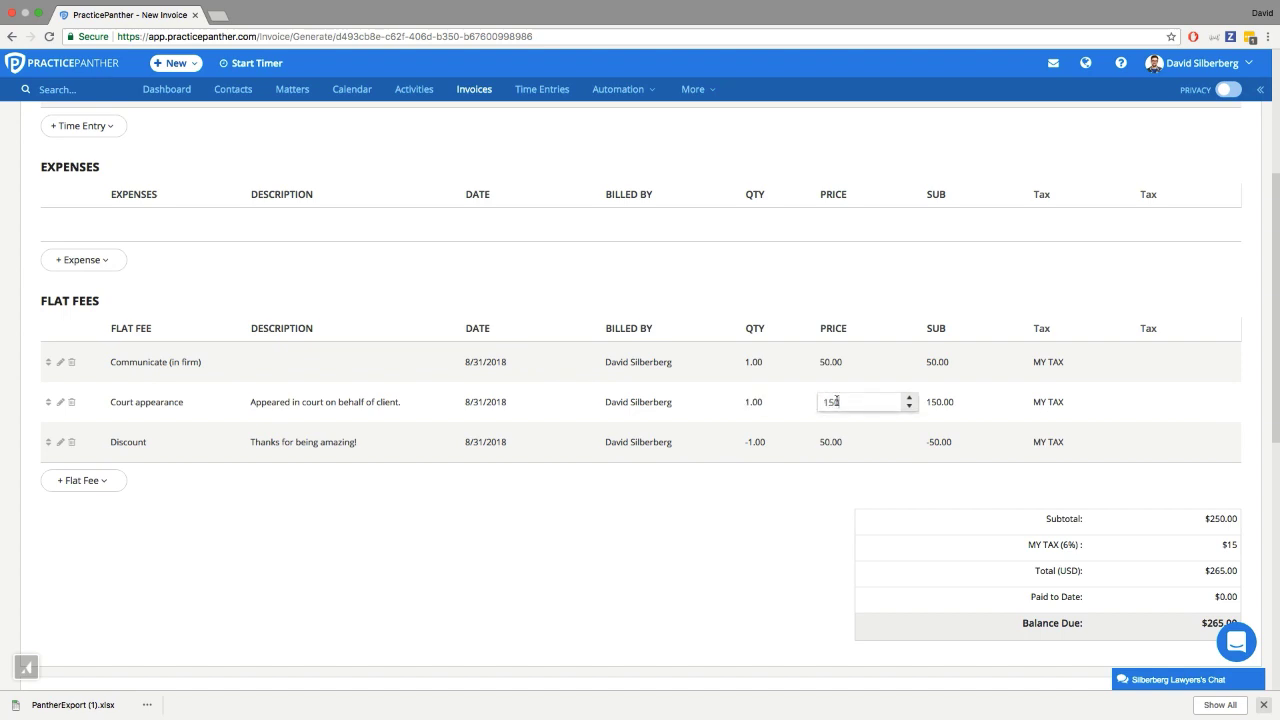
pyautogui.click(716, 500)
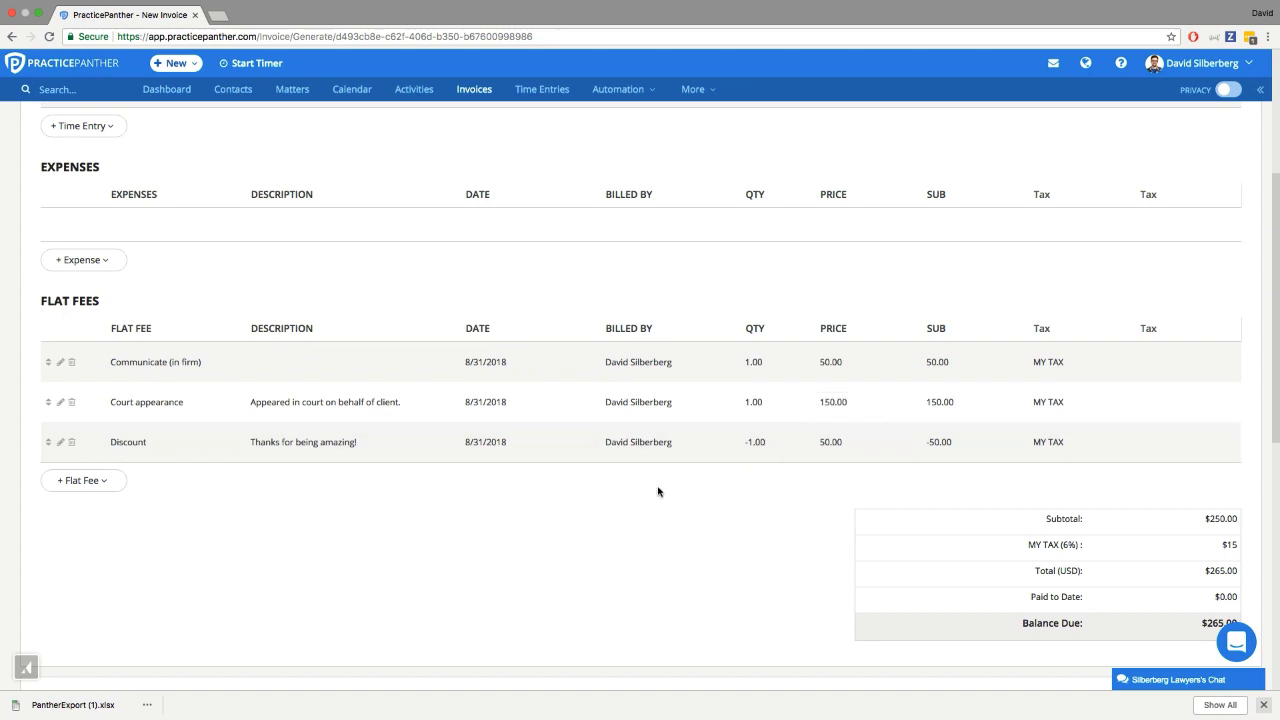
# Edit the court appearance flat fee on the invoice, setting its price to 200 USD, and save it
pyautogui.click(60, 403)
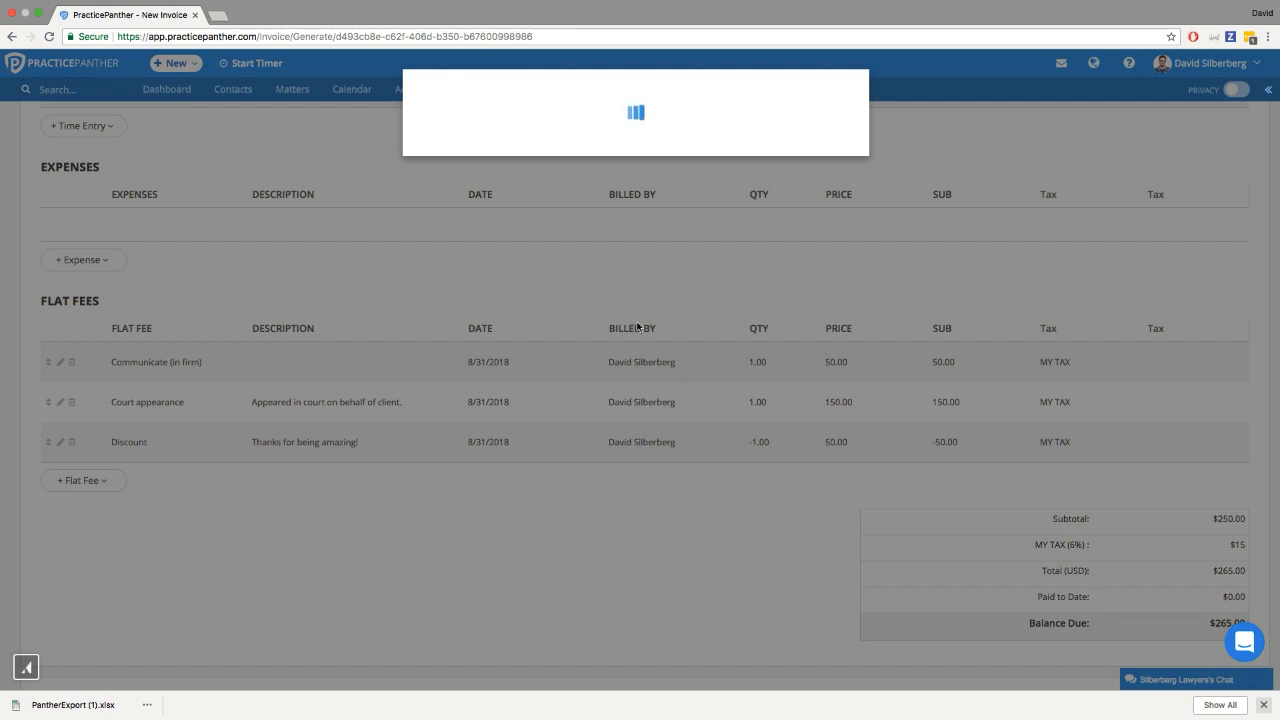
pyautogui.scroll(-2, 627, 321)
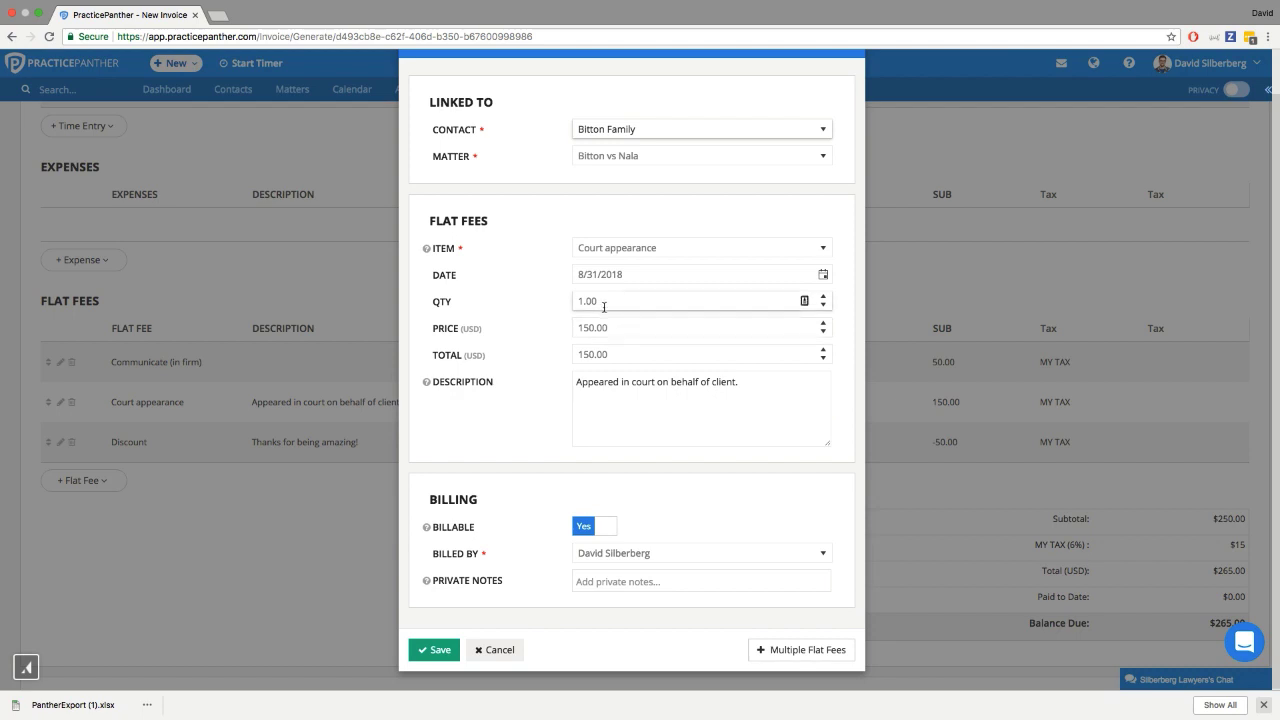
pyautogui.click(598, 327)
pyautogui.doubleClick(598, 327)
pyautogui.write('20')
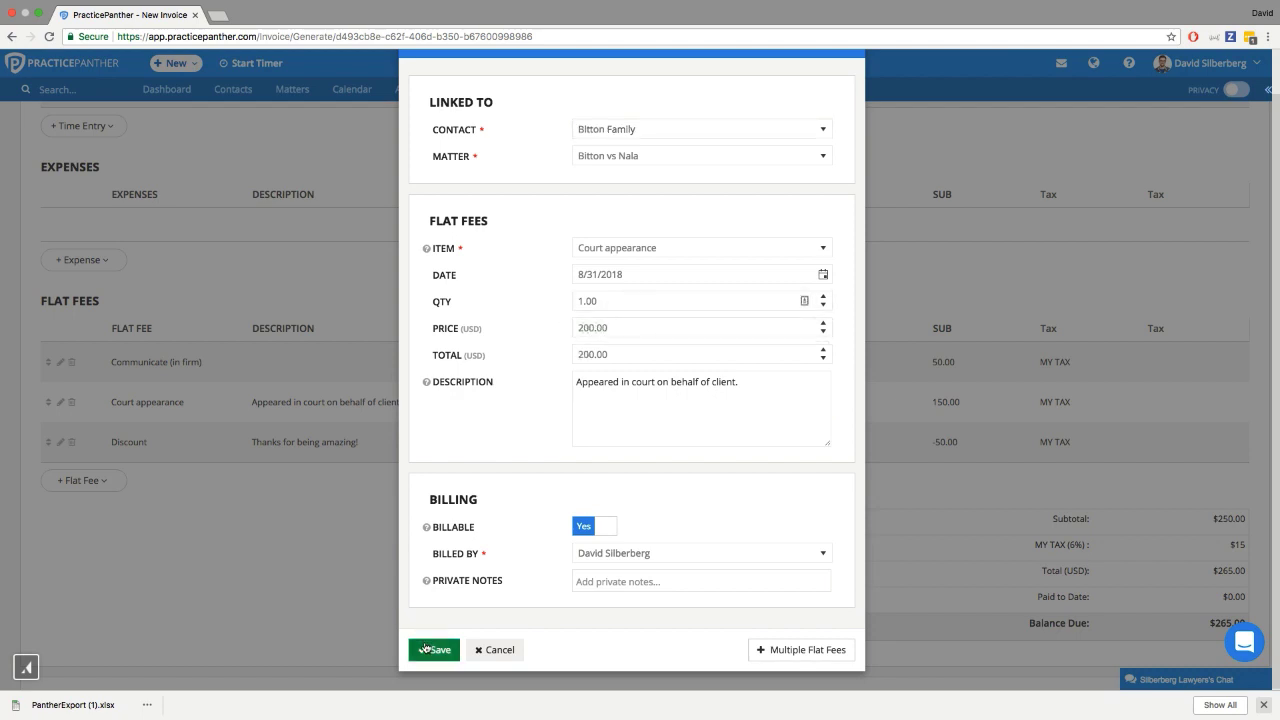
pyautogui.click(434, 650)
# Save the new invoice and review its contents
pyautogui.scroll(-6, 409, 534)
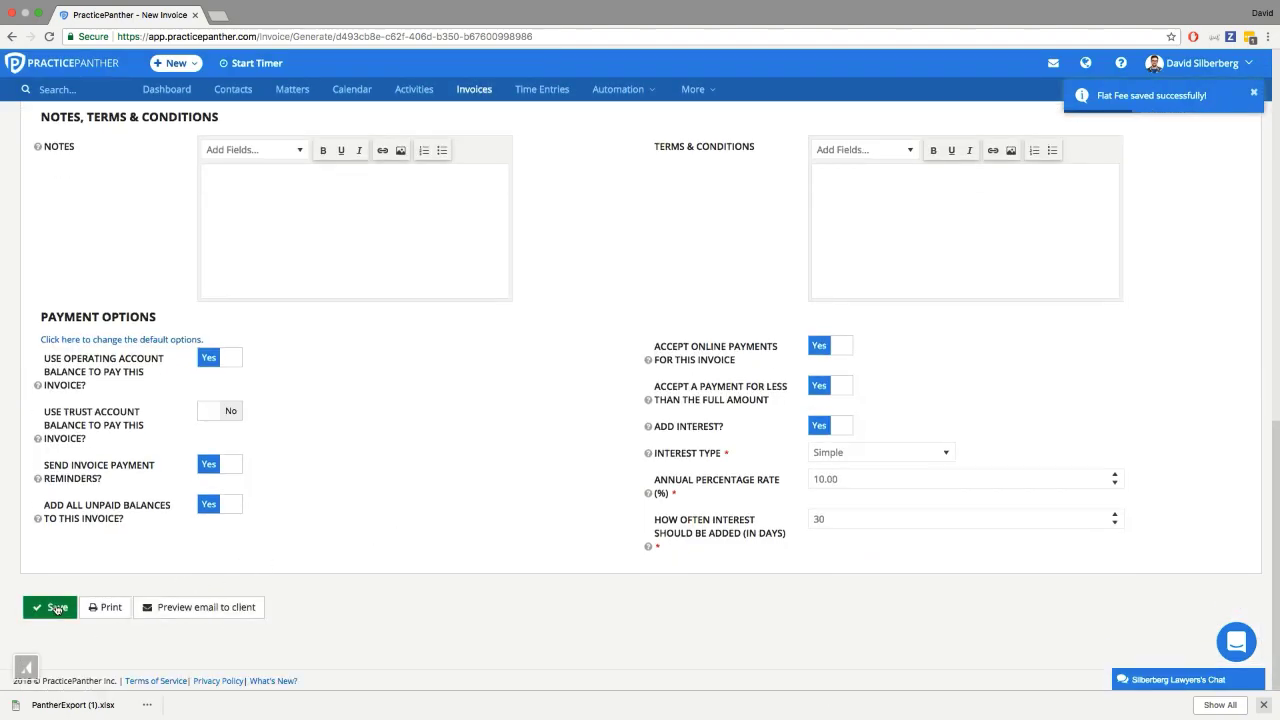
pyautogui.click(57, 608)
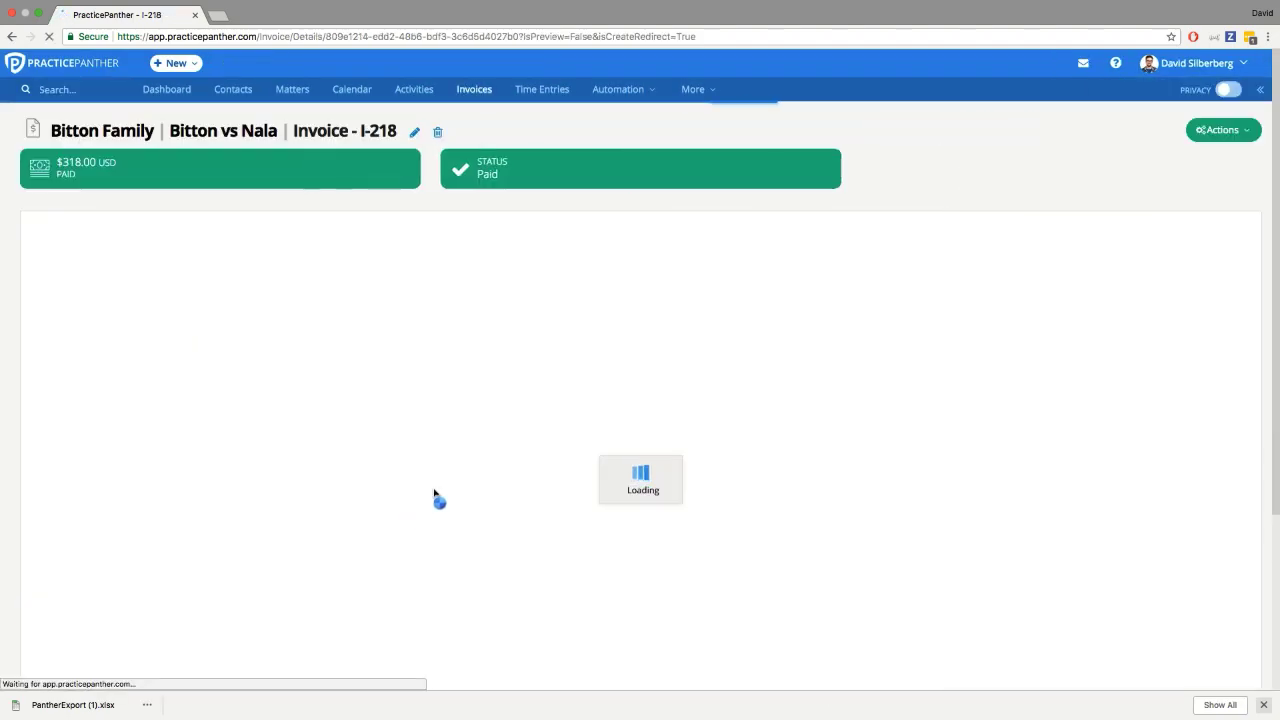
pyautogui.scroll(-3, 514, 348)
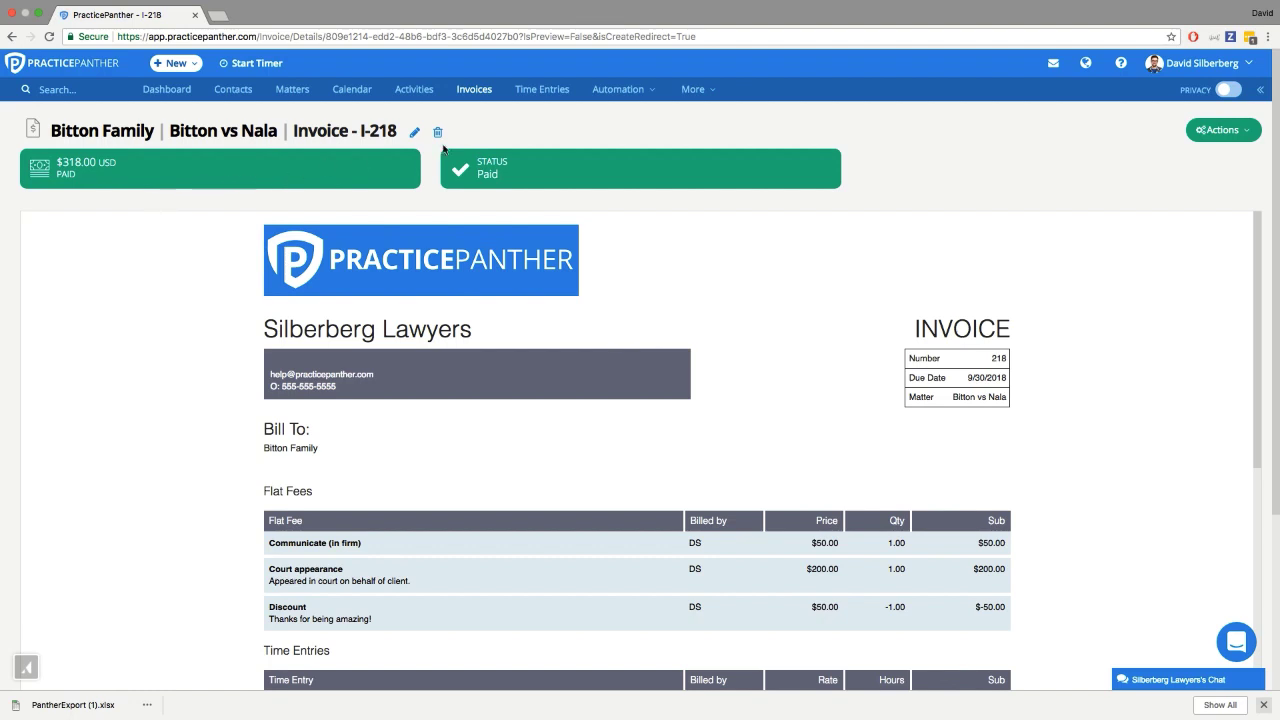
# Search the overall flat fees list for "discount" and check the combined total and the date range filter
pyautogui.click(707, 90)
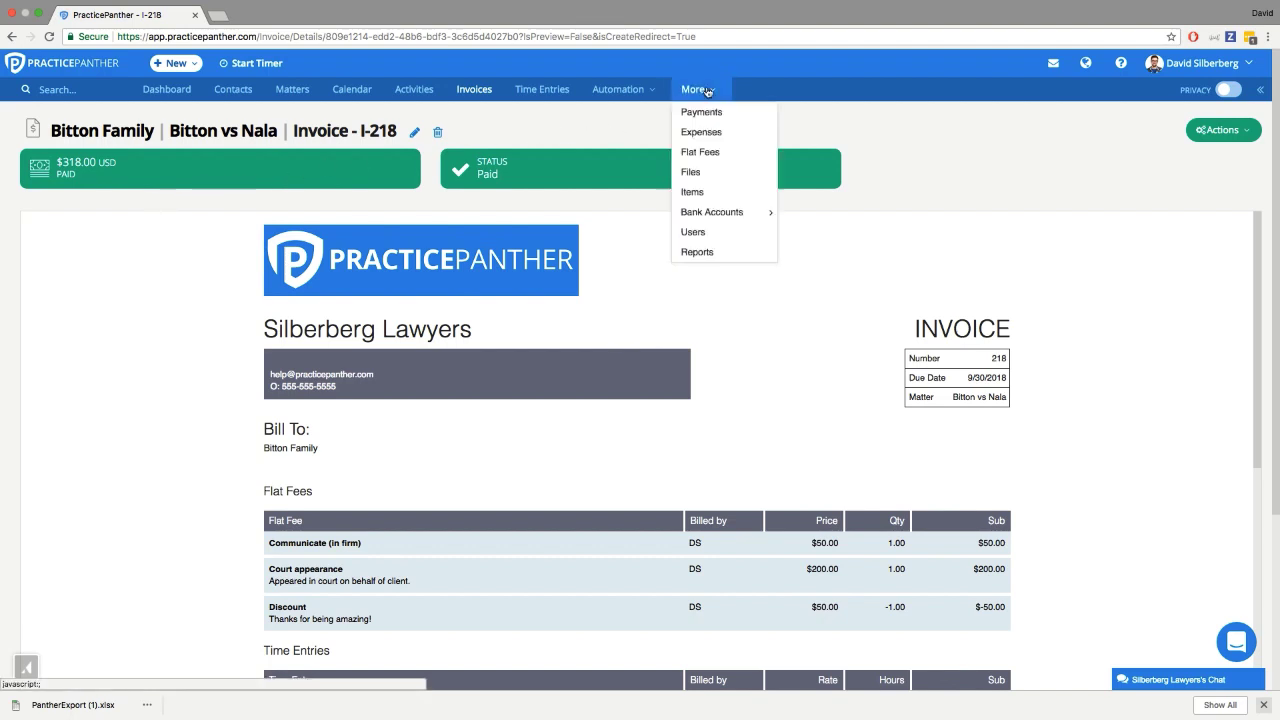
pyautogui.click(699, 155)
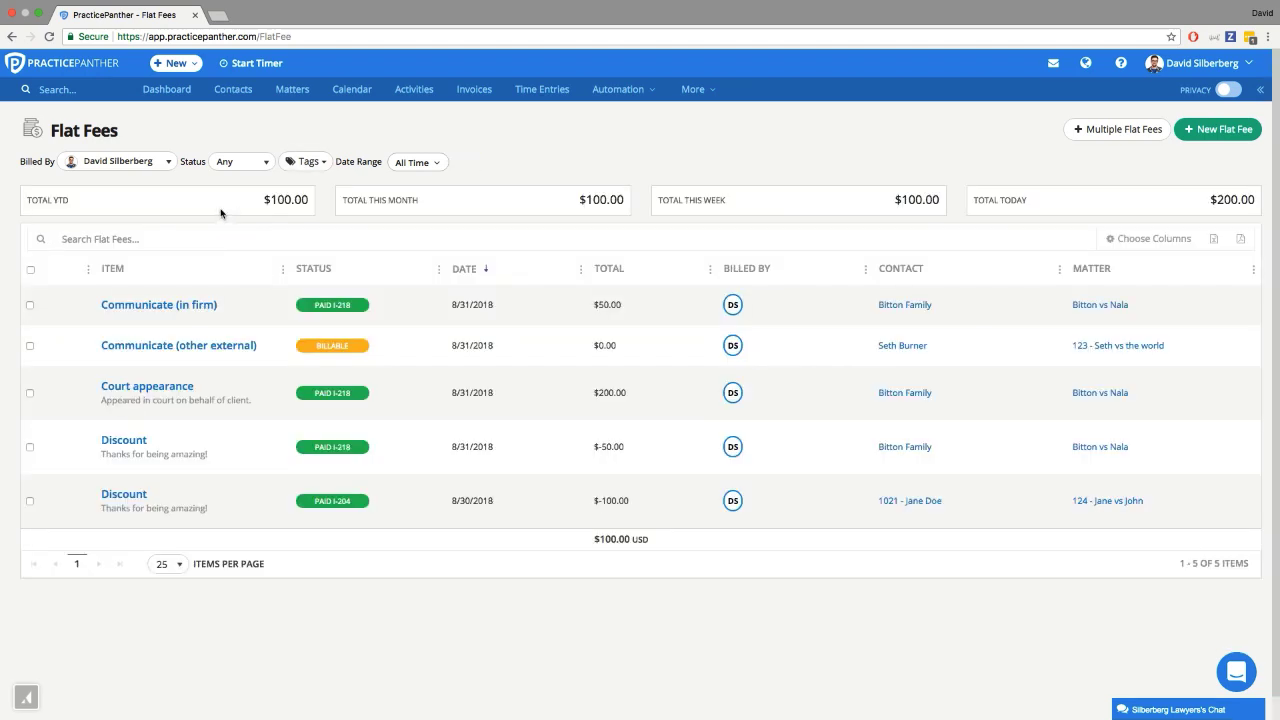
pyautogui.click(209, 231)
pyautogui.write('discount')
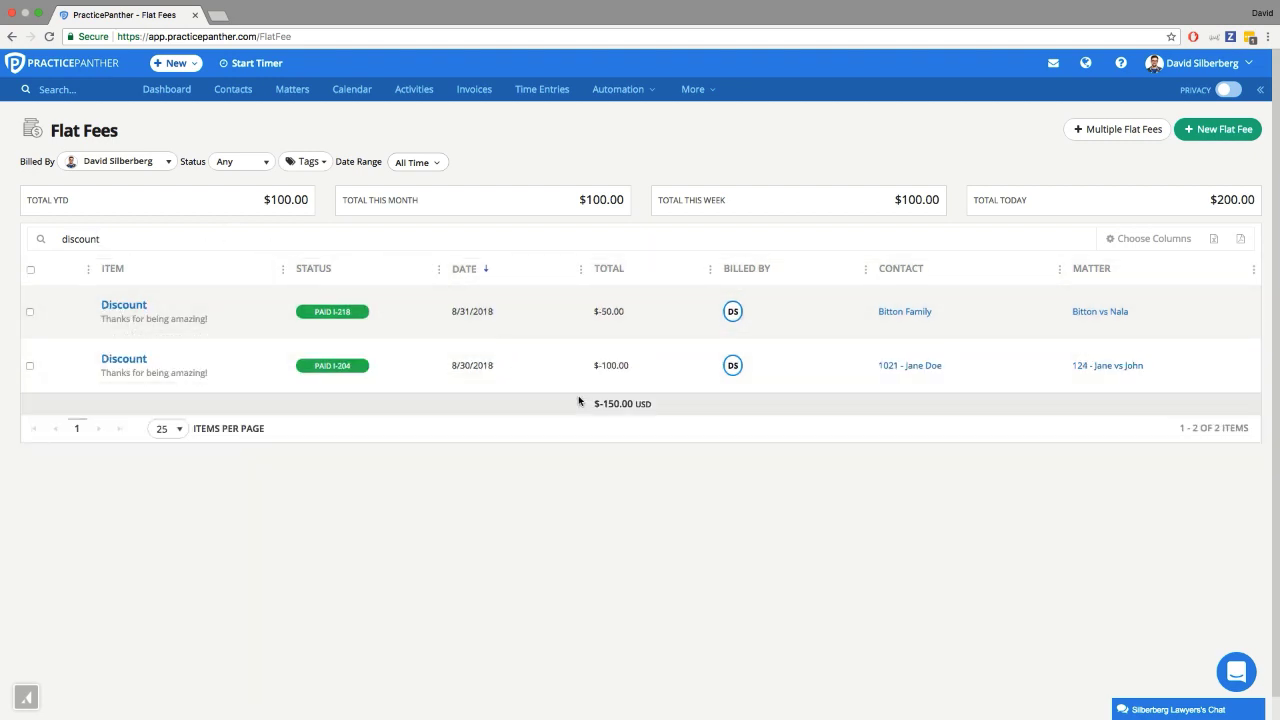
pyautogui.moveTo(592, 404); pyautogui.dragTo(614, 434)
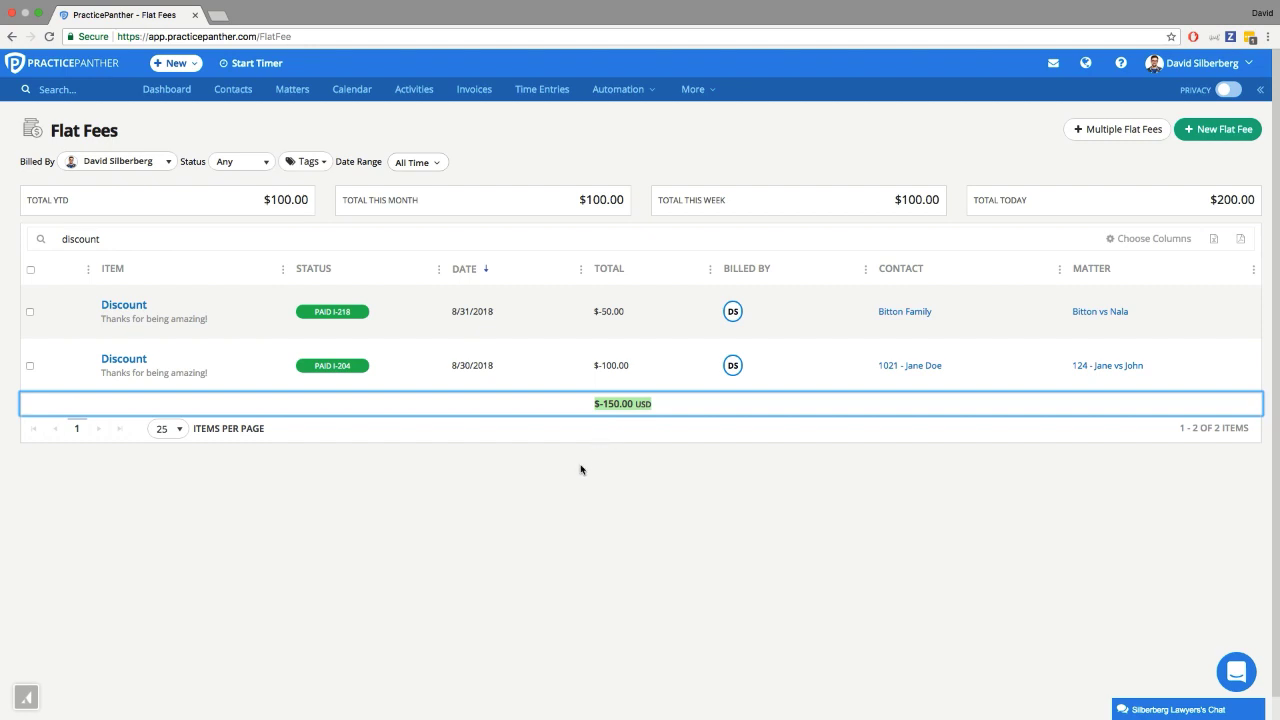
pyautogui.click(578, 469)
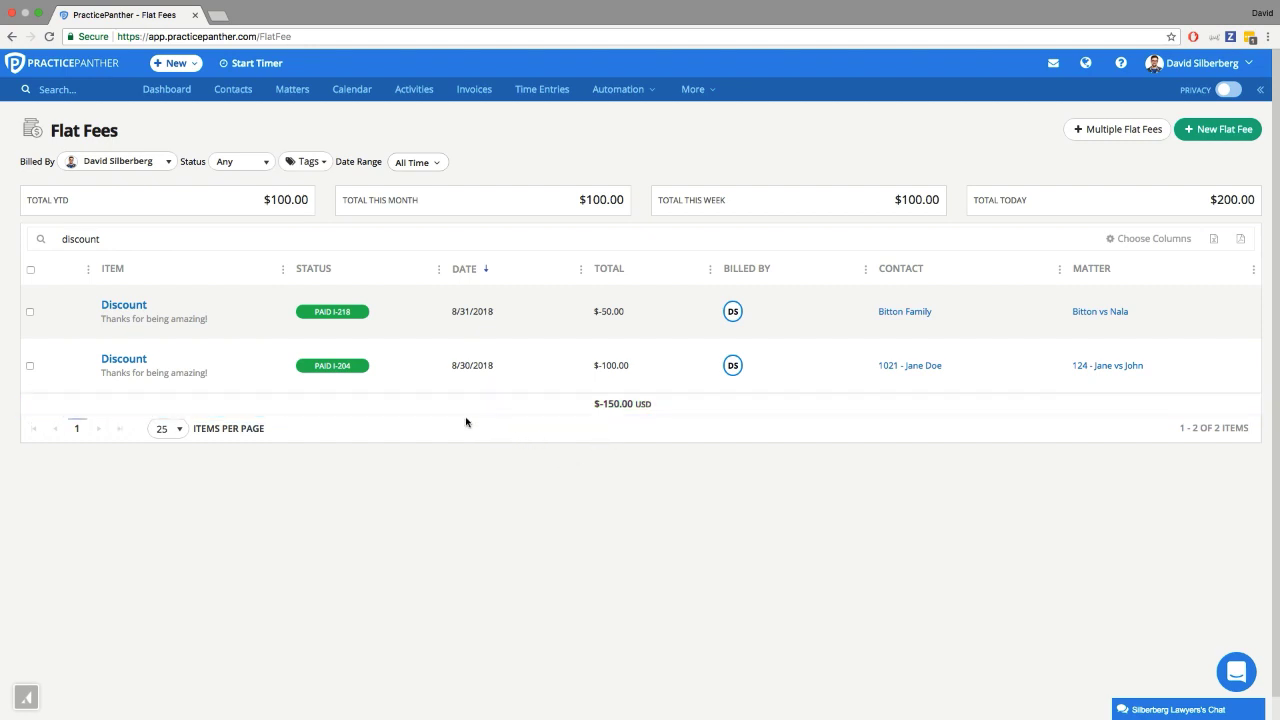
pyautogui.click(400, 164)
pyautogui.click(536, 155)
# Go to the reports and show those available for flat fees
pyautogui.click(711, 92)
pyautogui.click(692, 252)
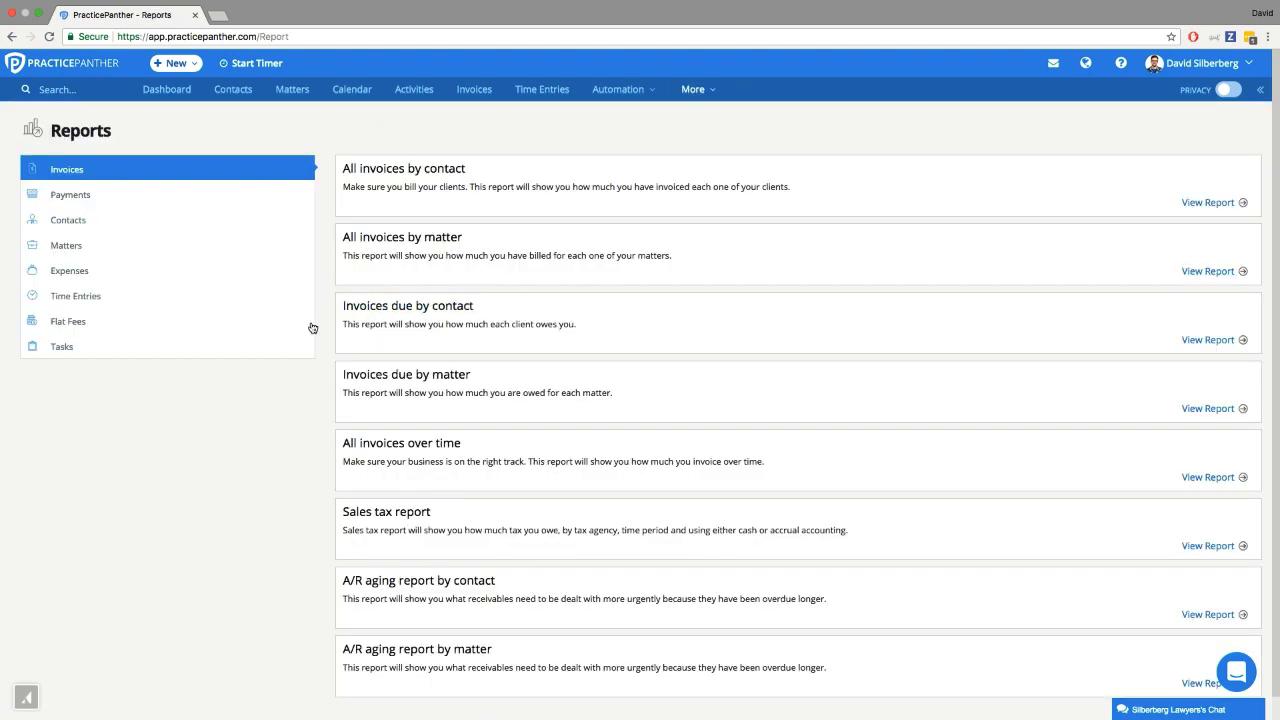
pyautogui.click(183, 322)
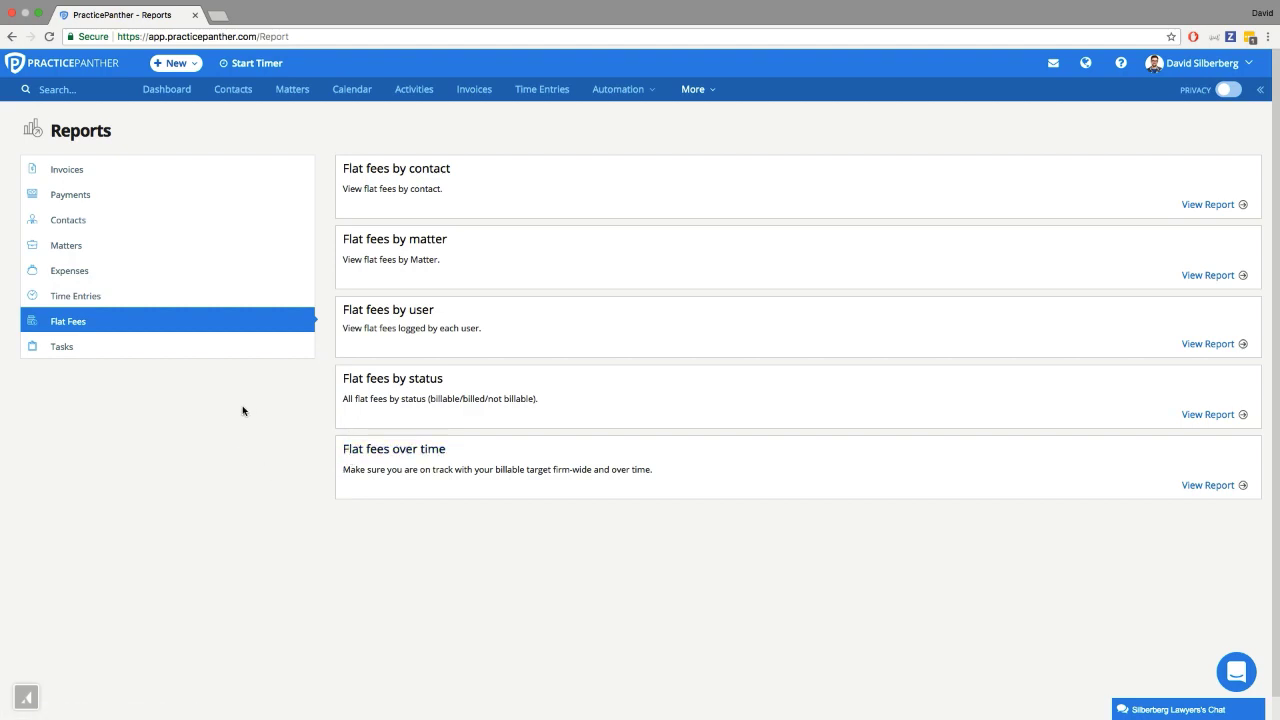
# Open the Originating Attorney Report among the payment reports and examine the overall total of collected flat fees
pyautogui.click(107, 199)
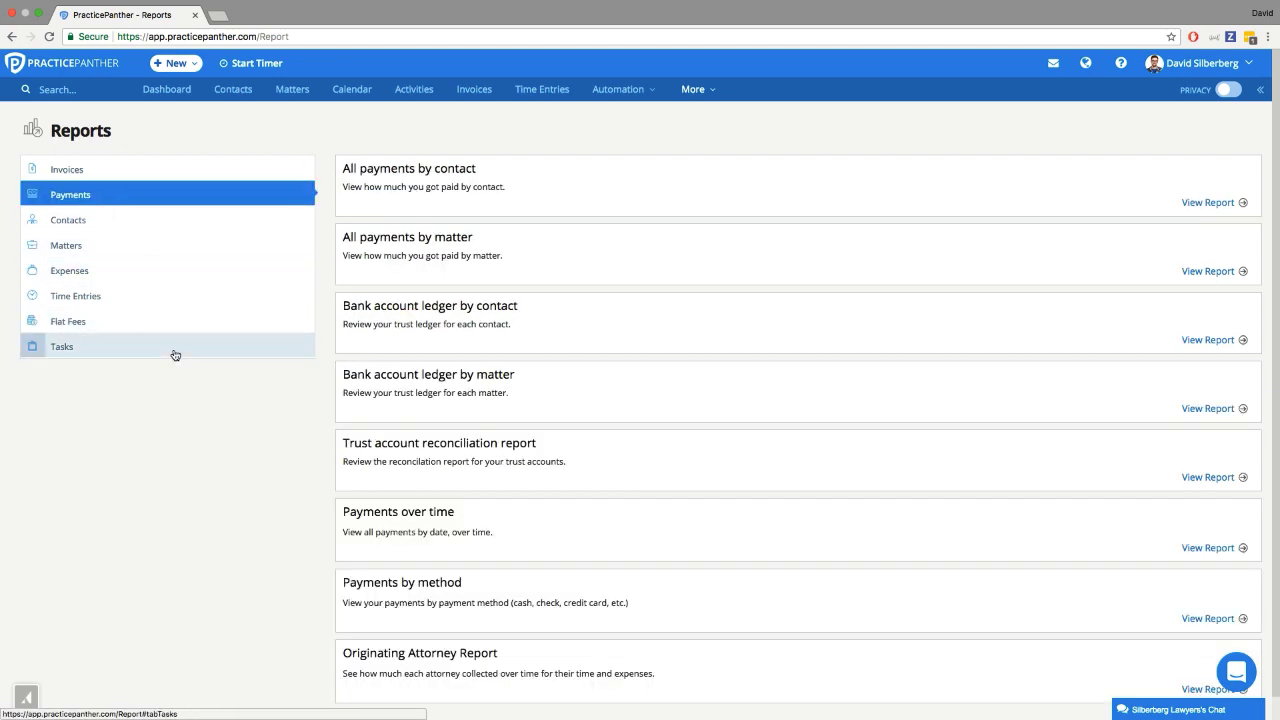
pyautogui.scroll(-1, 249, 410)
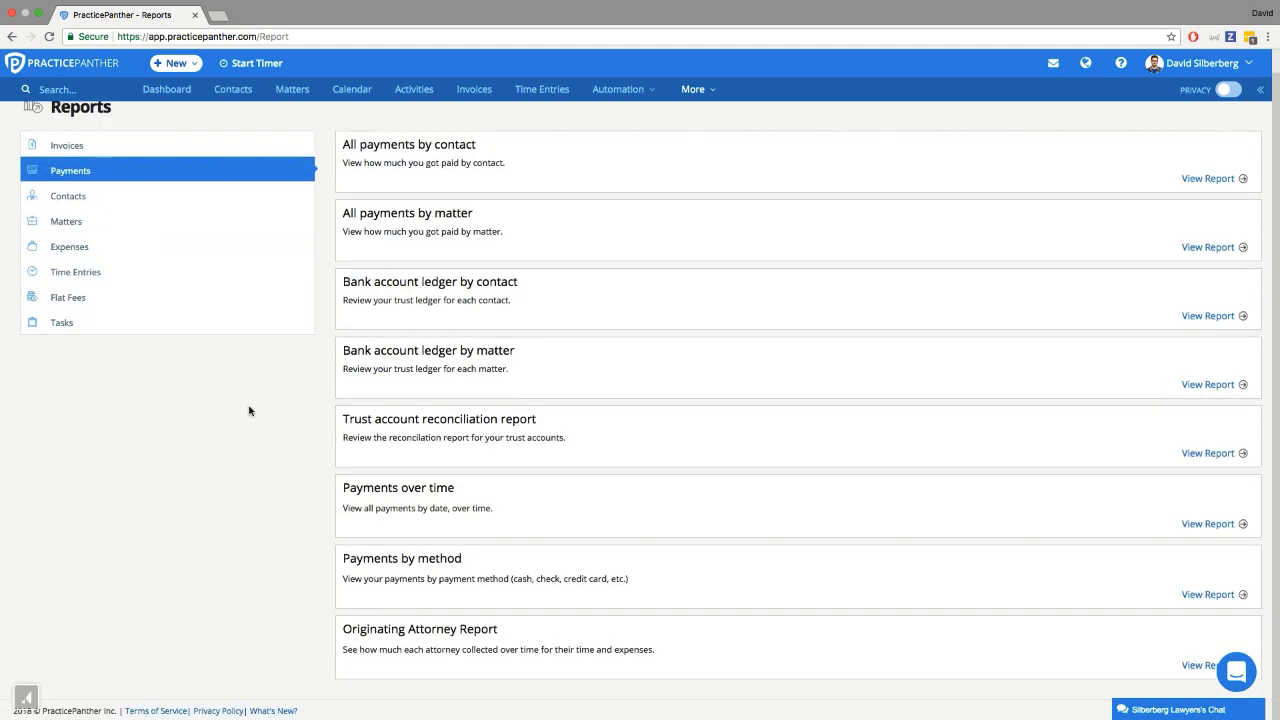
pyautogui.click(395, 638)
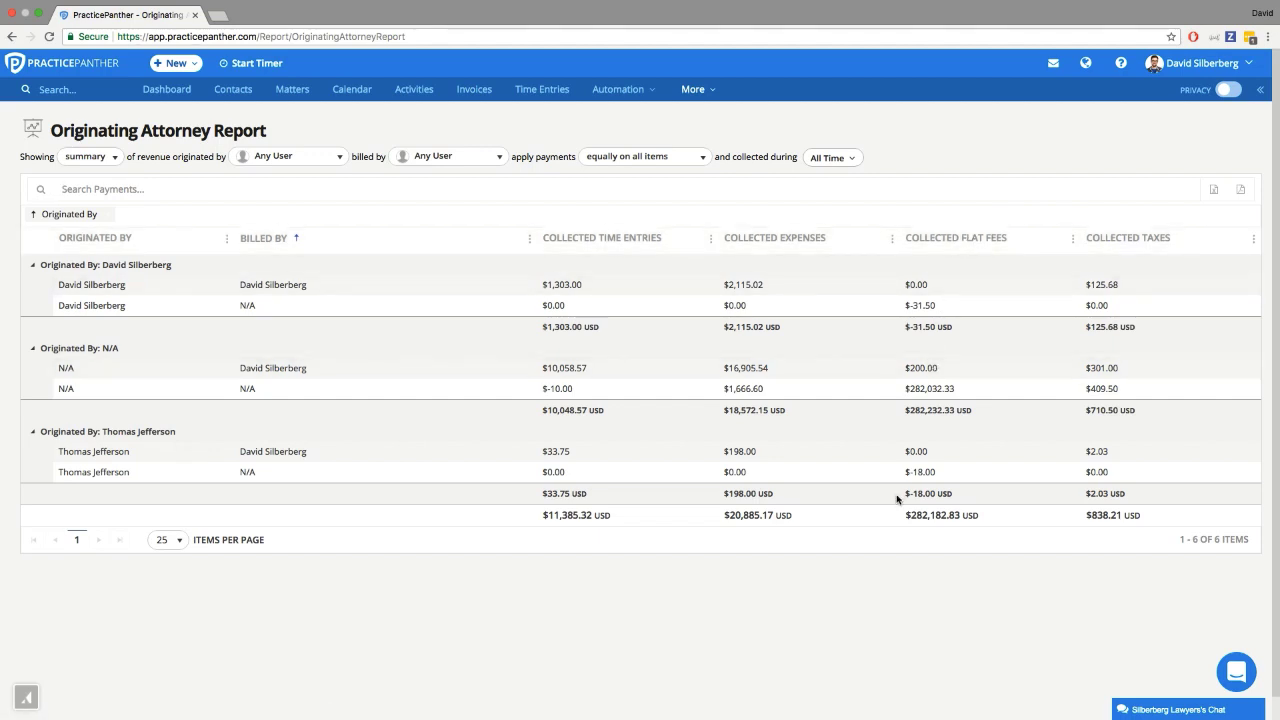
pyautogui.moveTo(903, 515); pyautogui.dragTo(985, 519)
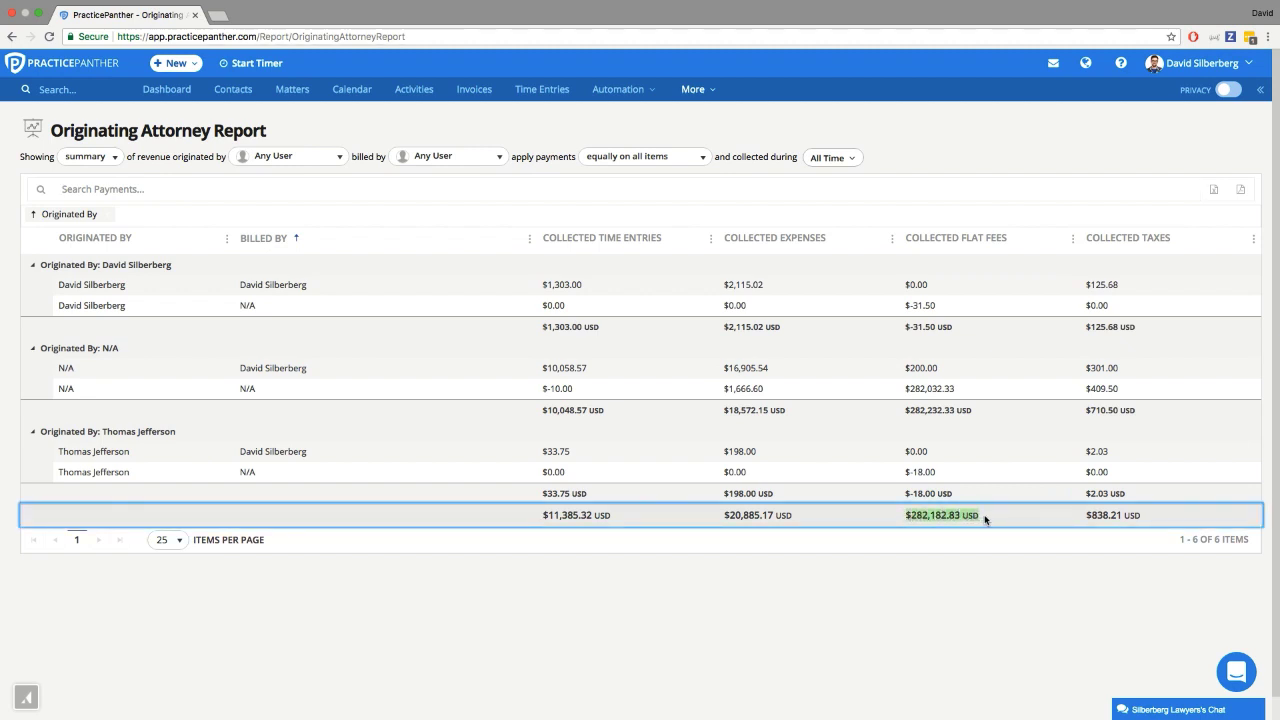
pyautogui.click(965, 522)
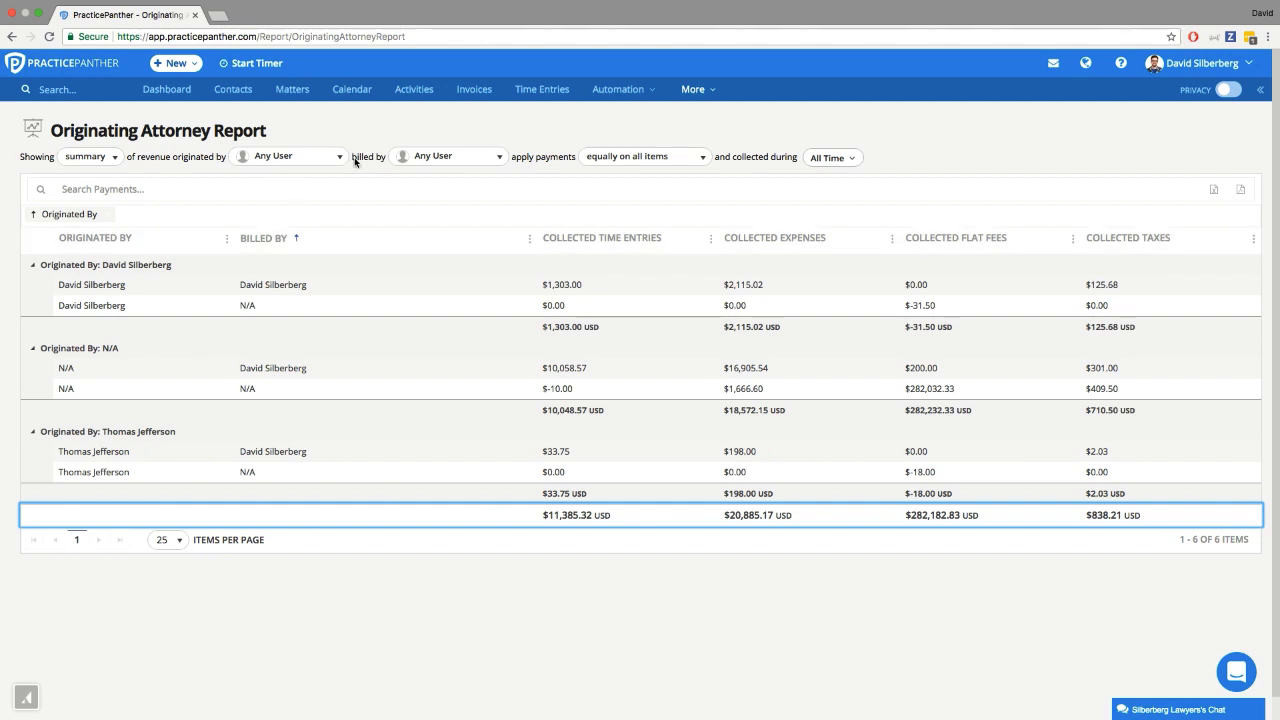
# Filter the Originating Attorney Report to revenue billed by the signed-in user
pyautogui.moveTo(354, 157); pyautogui.dragTo(384, 163)
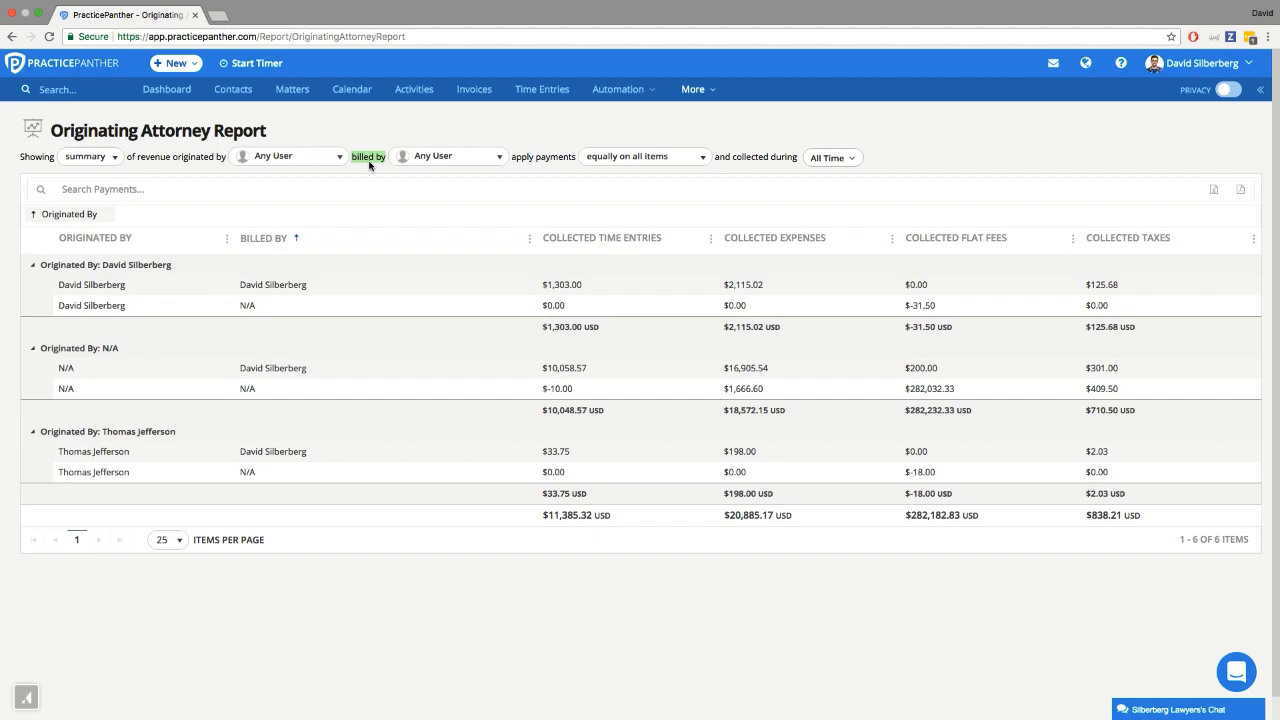
pyautogui.click(409, 160)
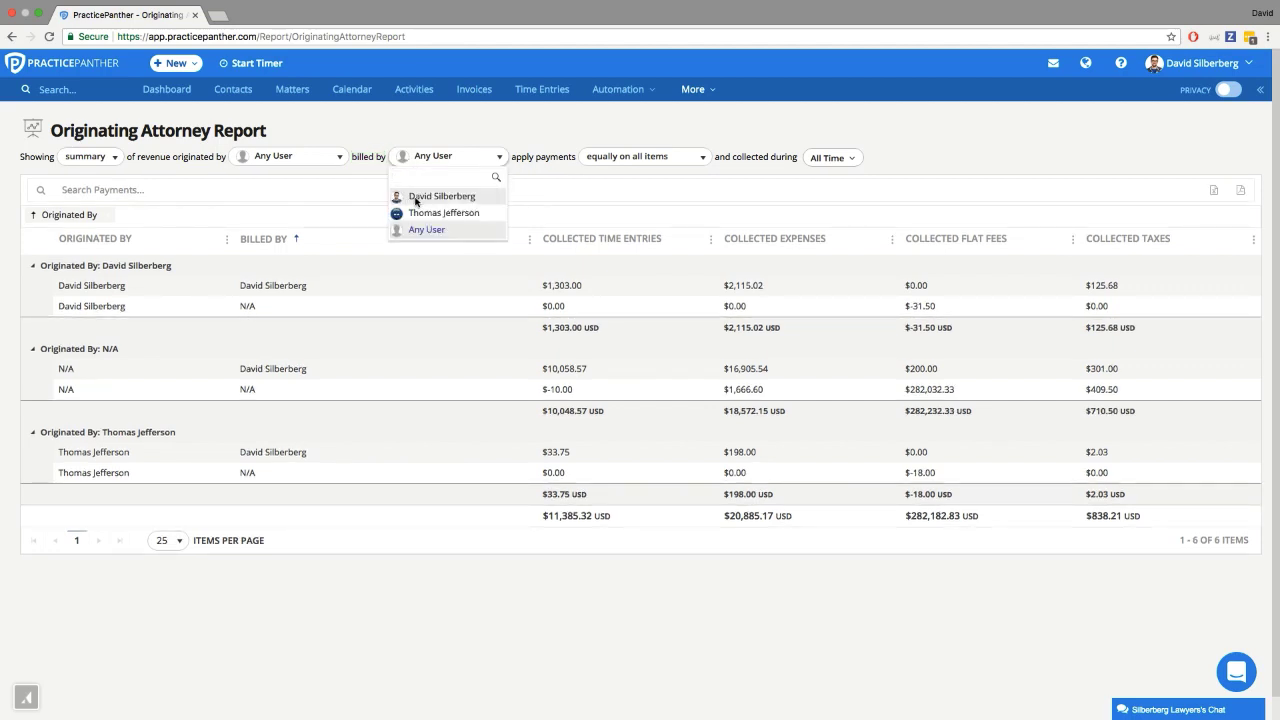
pyautogui.click(416, 198)
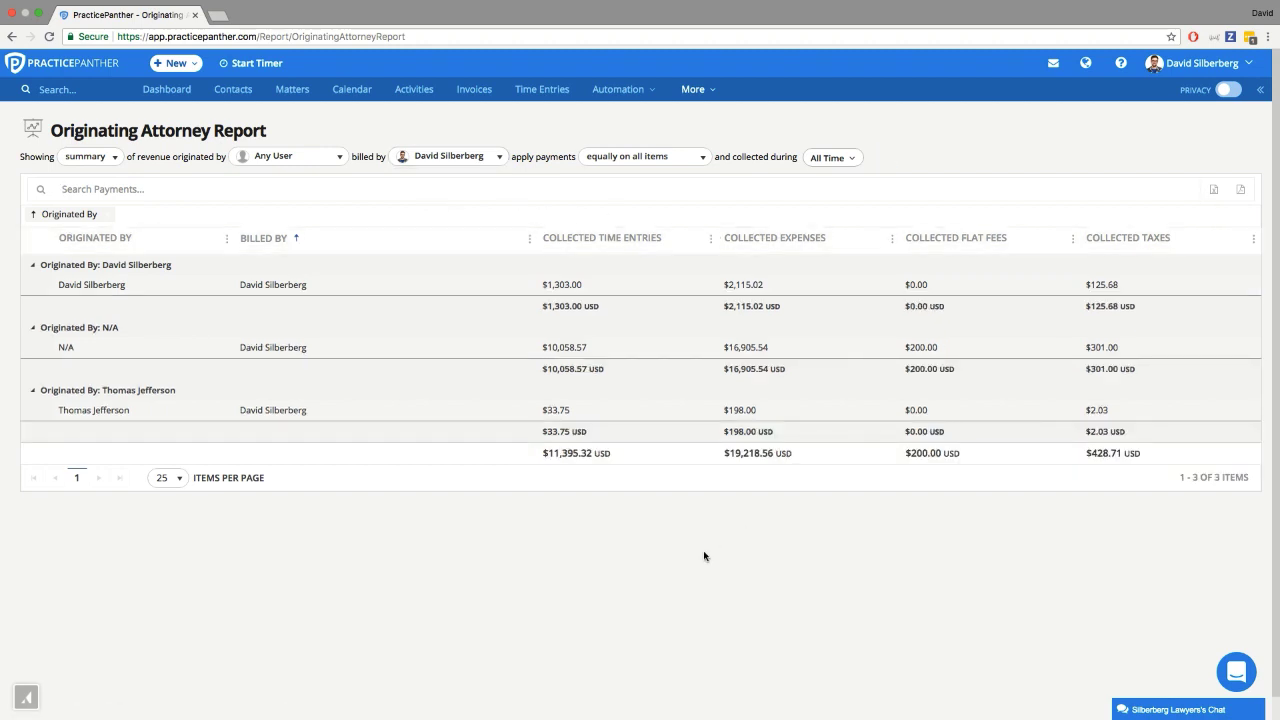
# Switch the Originating Attorney Report from summary to details and look through the individual payments
pyautogui.click(102, 158)
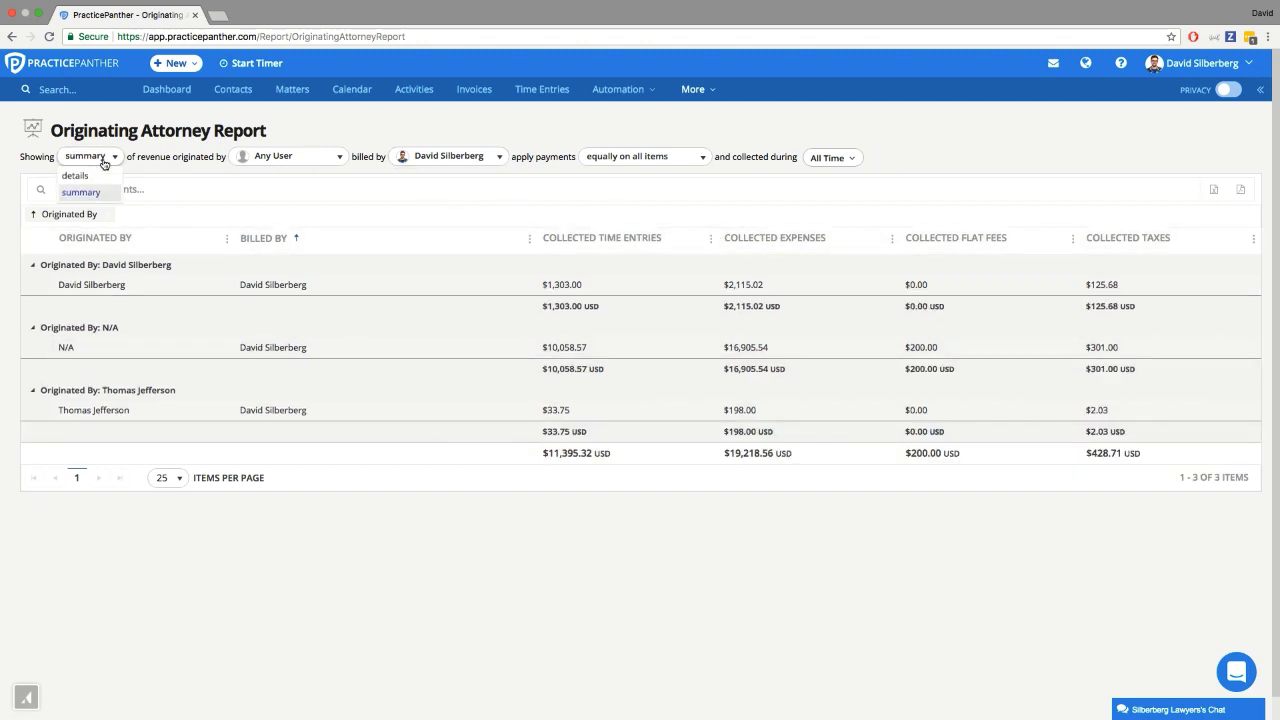
pyautogui.click(90, 175)
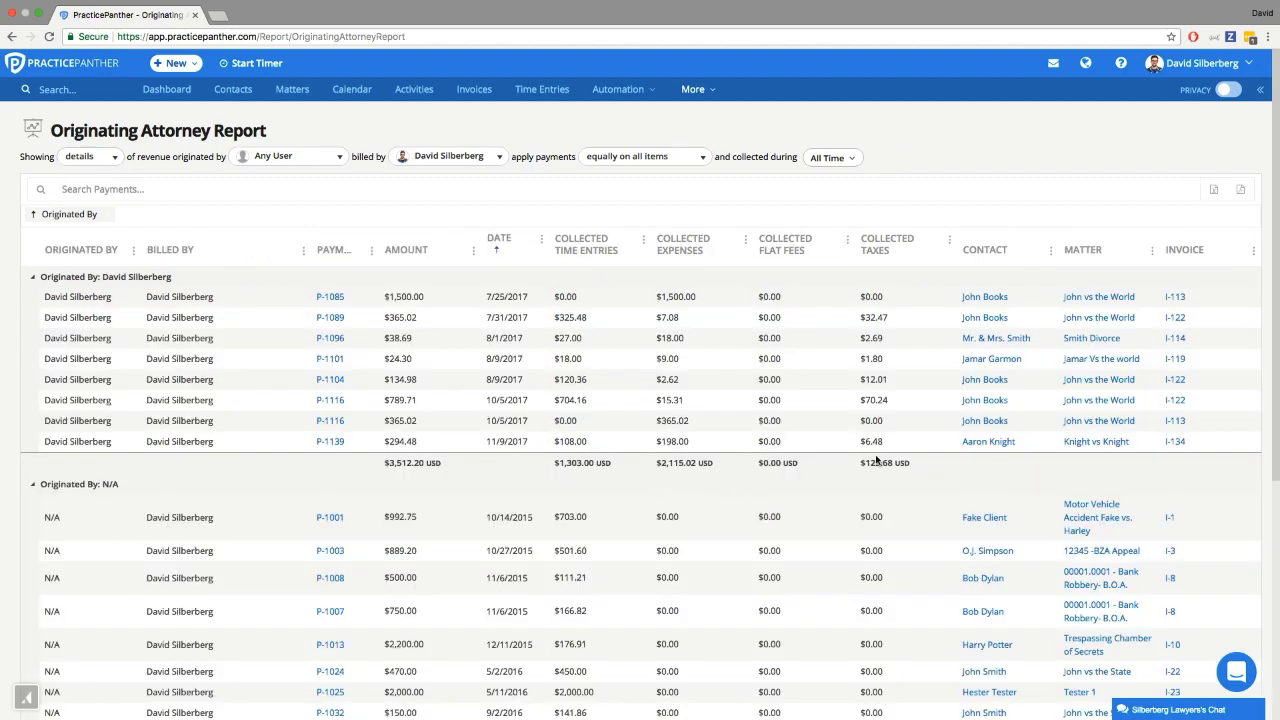
pyautogui.scroll(-5, 876, 460)
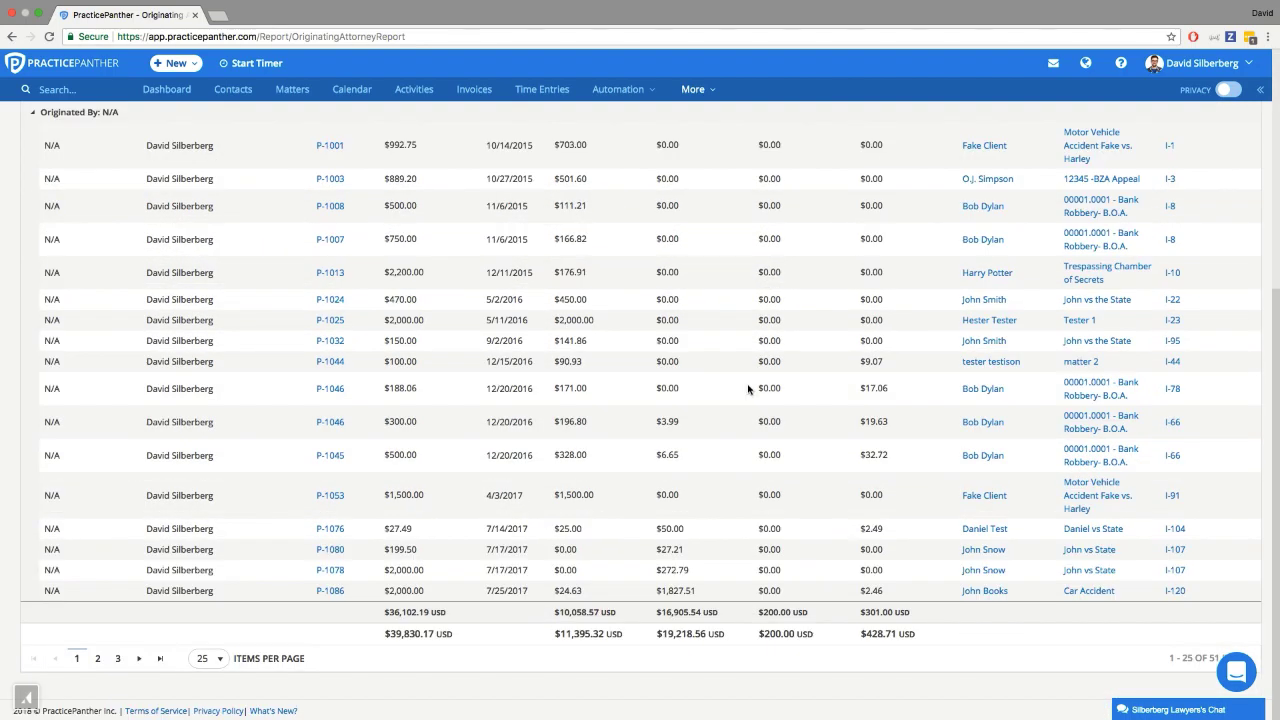